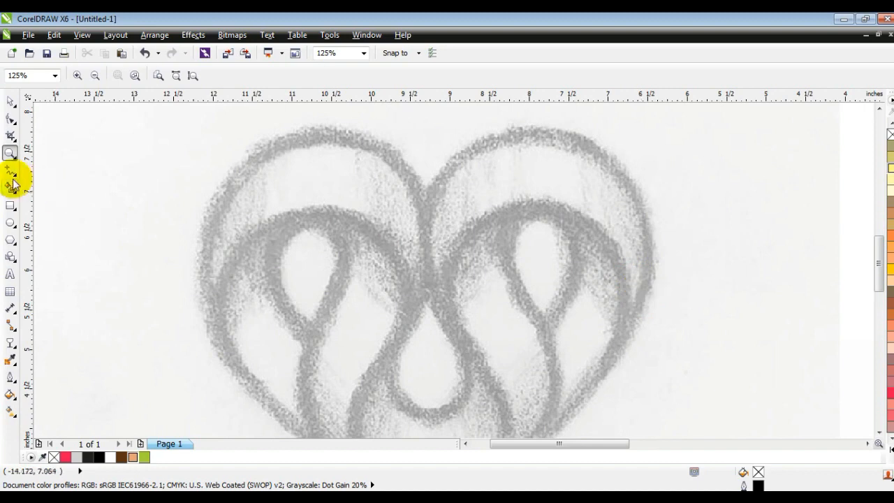
Draw a circle over the sketch's right lobe and resize it to about 2.86 by 2.90 inches
{"action": "left_click", "coordinate": [11, 172]}
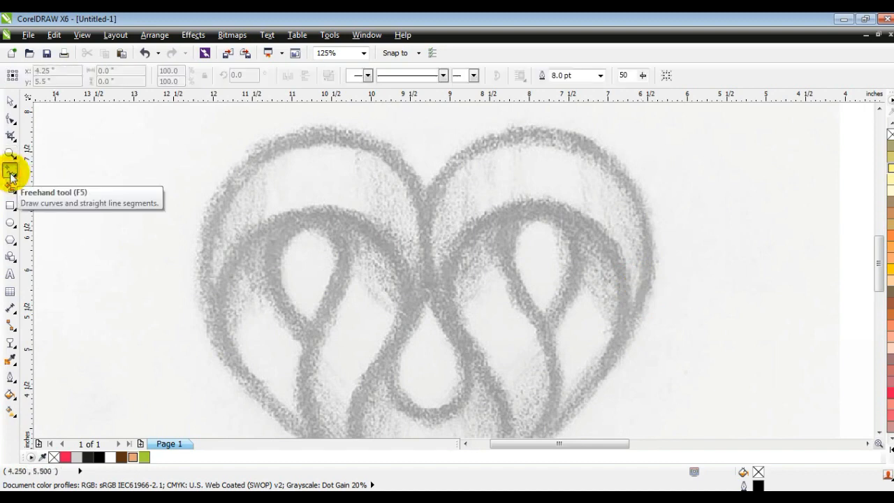
{"action": "left_click", "coordinate": [12, 224]}
{"action": "left_click_drag", "start_coordinate": [415, 130], "coordinate": [654, 371]}
{"action": "left_click", "coordinate": [10, 102]}
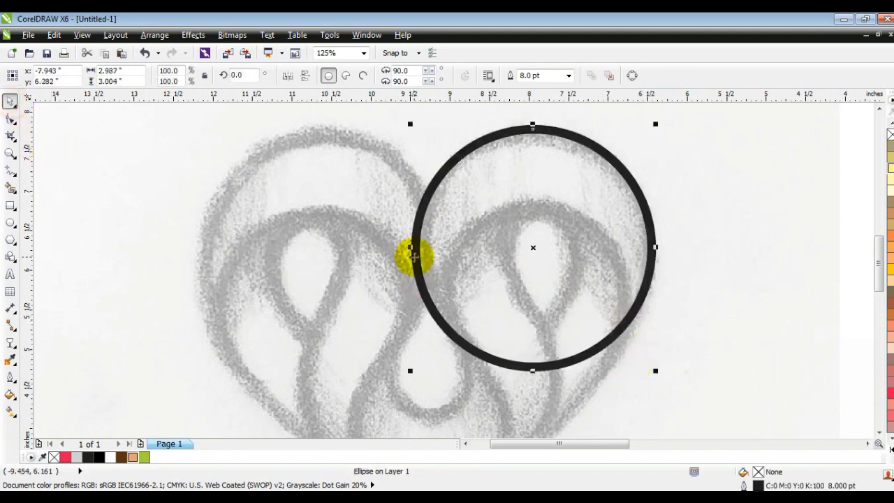
{"action": "left_click_drag", "start_coordinate": [413, 252], "coordinate": [420, 247]}
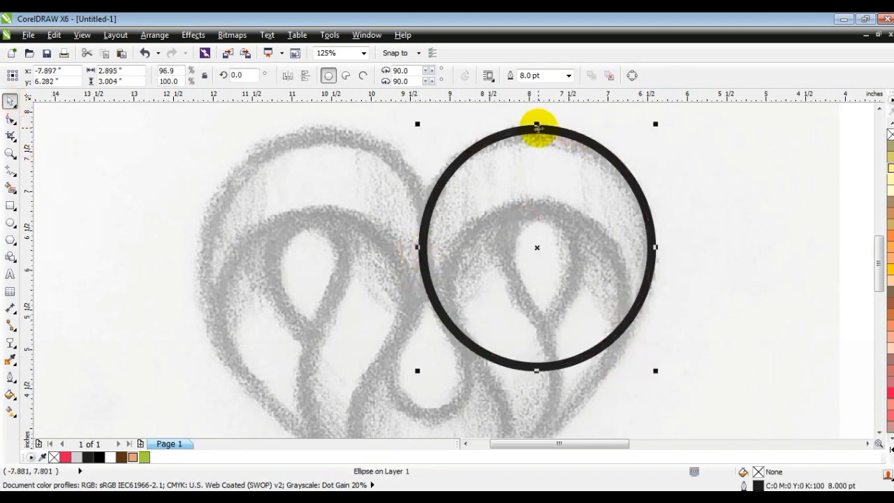
{"action": "left_click_drag", "start_coordinate": [536, 124], "coordinate": [536, 130]}
{"action": "left_click_drag", "start_coordinate": [657, 129], "coordinate": [654, 131]}
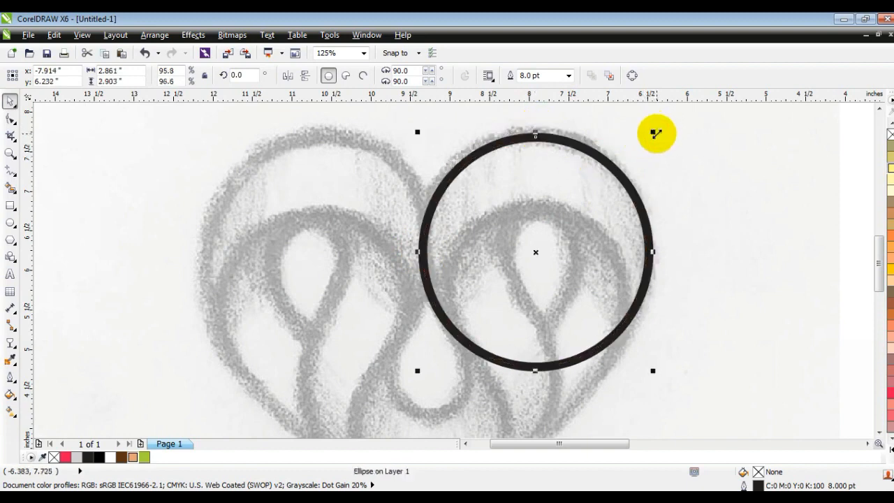
Cut the circle into a crescent using a lower duplicate about 2.41 inches wide, and delete the duplicate
{"action": "left_click_drag", "start_coordinate": [598, 168], "coordinate": [632, 326]}
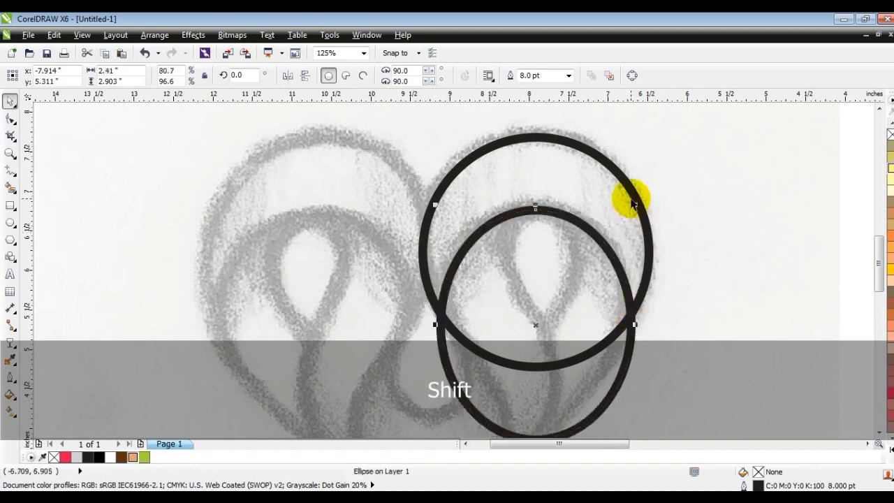
{"action": "left_click", "coordinate": [632, 193], "text": "shift"}
{"action": "left_click", "coordinate": [426, 76]}
{"action": "left_click", "coordinate": [759, 286]}
{"action": "left_click", "coordinate": [626, 354]}
{"action": "key", "text": "Delete"}
Draw a closed three-point freehand outline joining the top of the crescent's inner arc, the sketch's lower right edge and the crescent's left tip
{"action": "key", "text": "F3"}
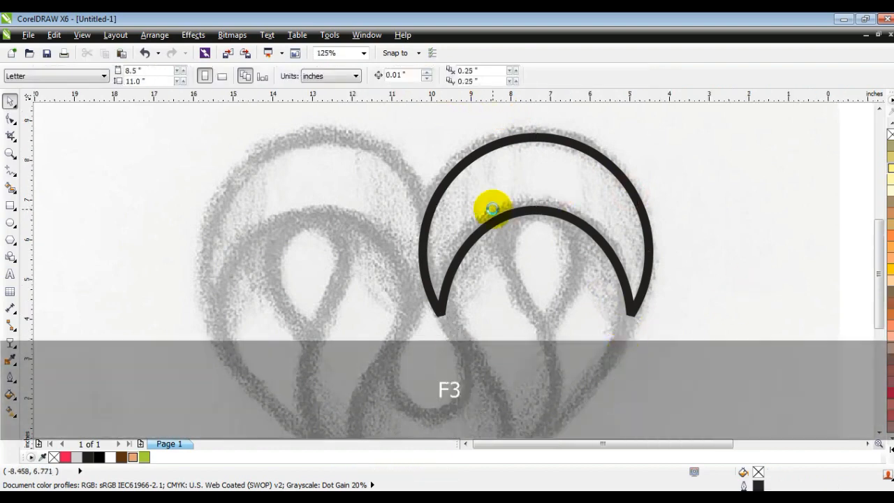
{"action": "left_click", "coordinate": [9, 154]}
{"action": "left_click_drag", "start_coordinate": [426, 168], "coordinate": [665, 388]}
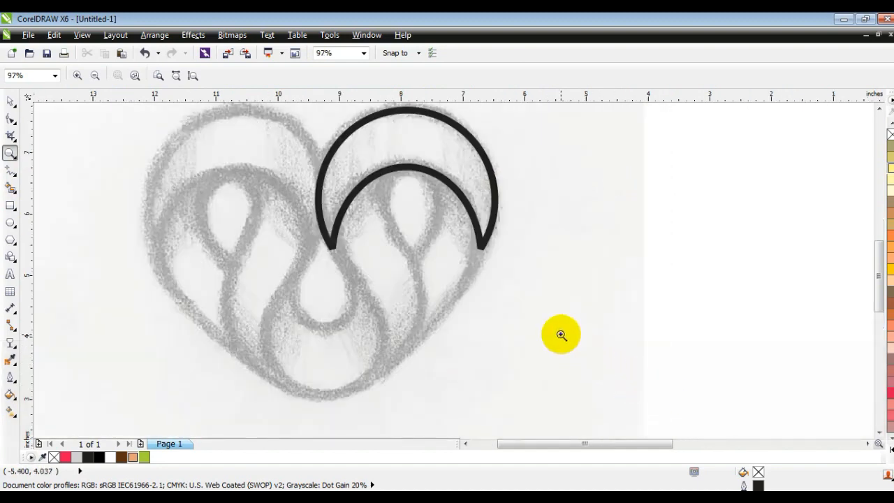
{"action": "left_click", "coordinate": [10, 172]}
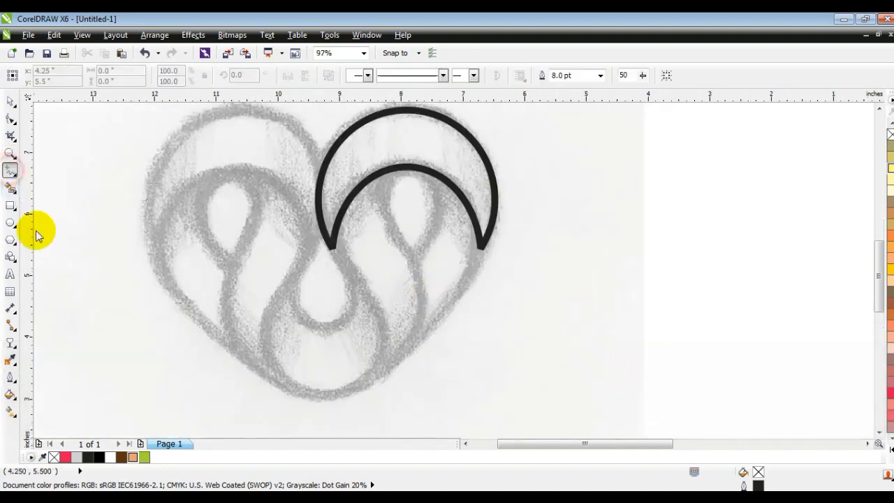
{"action": "left_click", "coordinate": [405, 166]}
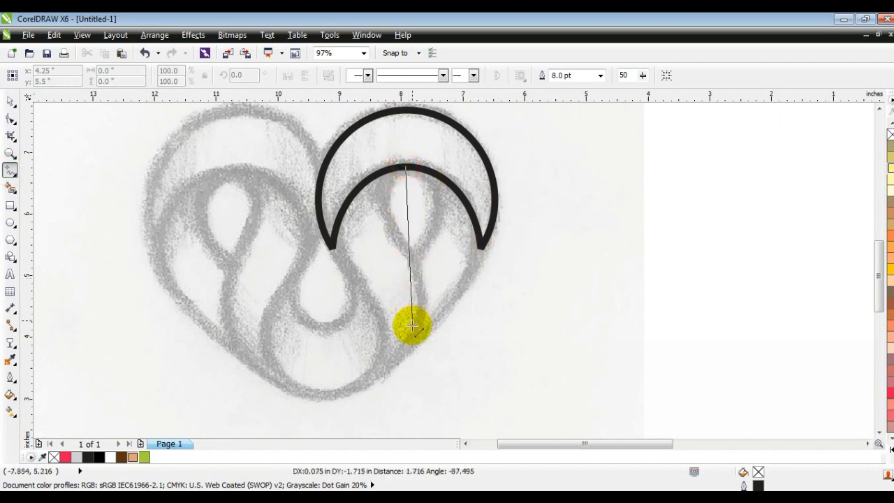
{"action": "left_click", "coordinate": [376, 381]}
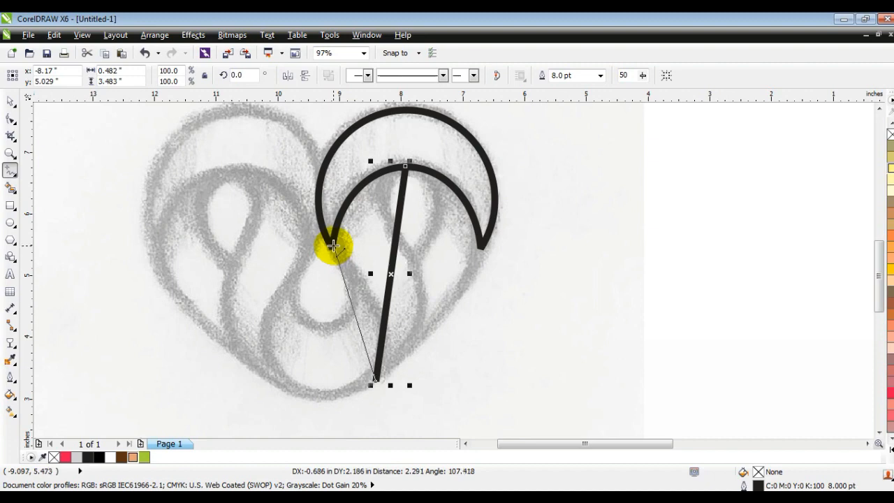
{"action": "left_click", "coordinate": [333, 245]}
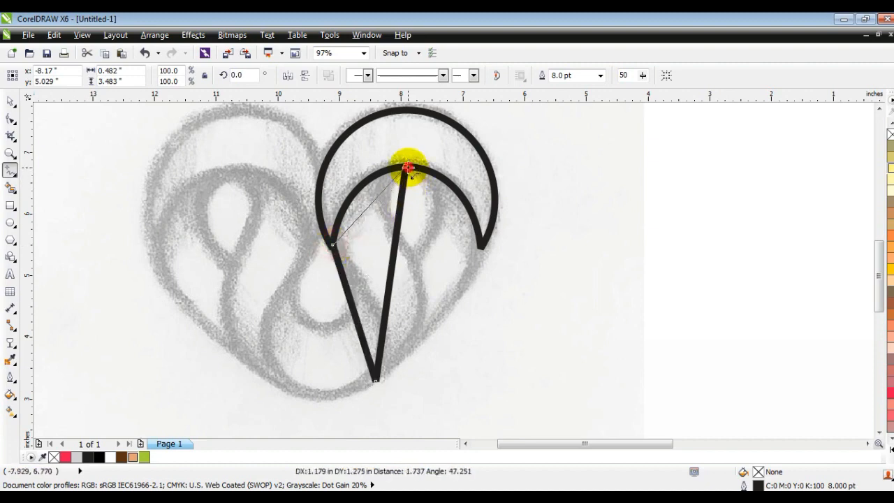
{"action": "left_click", "coordinate": [406, 167]}
Convert all segments of the three-point outline to curves and bend its top edge along the crescent's inner arc
{"action": "left_click", "coordinate": [11, 119]}
{"action": "left_click_drag", "start_coordinate": [216, 108], "coordinate": [463, 379]}
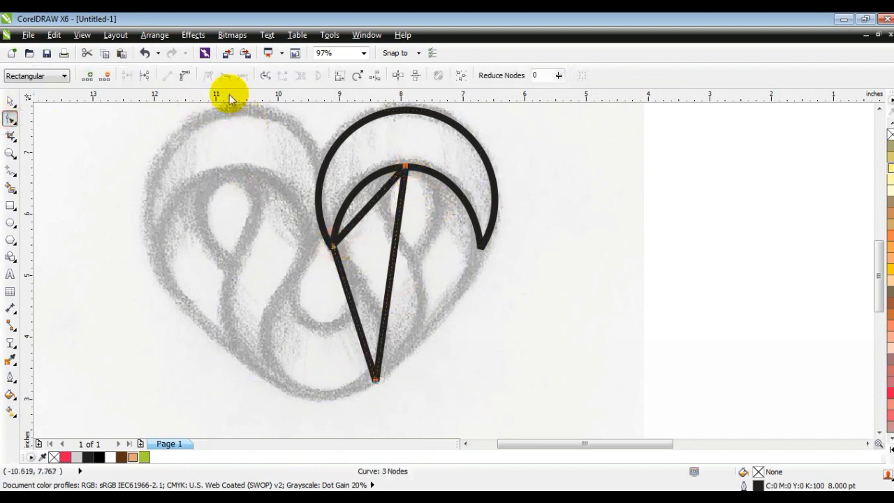
{"action": "left_click", "coordinate": [185, 75]}
{"action": "left_click_drag", "start_coordinate": [368, 210], "coordinate": [357, 193]}
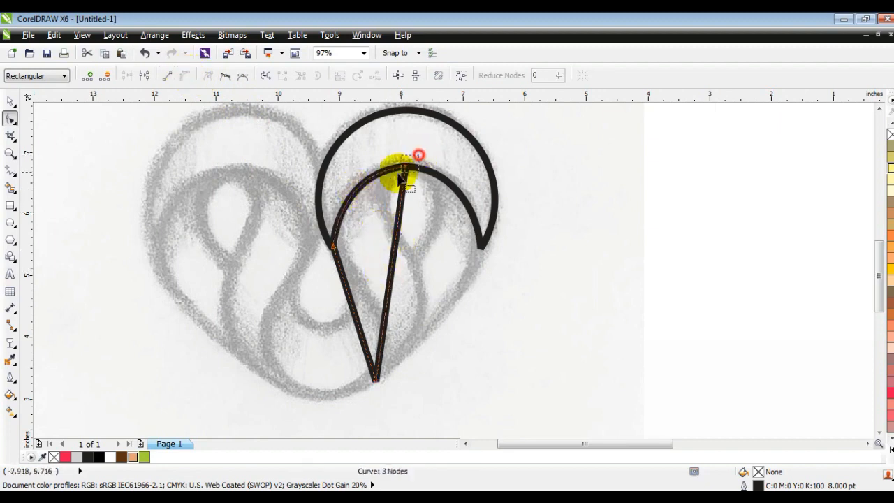
Shape the outline's right edge into an S-curve that follows the sketch, and refine the top edge to match the inner arc
{"action": "left_click_drag", "start_coordinate": [393, 229], "coordinate": [370, 209]}
{"action": "left_click", "coordinate": [373, 296]}
{"action": "left_click_drag", "start_coordinate": [452, 297], "coordinate": [478, 303]}
{"action": "left_click", "coordinate": [367, 197]}
{"action": "left_click", "coordinate": [404, 148]}
{"action": "left_click_drag", "start_coordinate": [363, 193], "coordinate": [342, 211]}
{"action": "left_click_drag", "start_coordinate": [478, 305], "coordinate": [487, 299]}
{"action": "mouse_move", "coordinate": [347, 214]}
{"action": "left_mouse_down"}
{"action": "mouse_move", "coordinate": [340, 200]}
{"action": "mouse_move", "coordinate": [339, 213]}
{"action": "left_mouse_up"}
Bend the outline's lower left edge into an S-curve along the sketch and fine-tune its left and bottom nodes and handles
{"action": "left_click", "coordinate": [364, 340]}
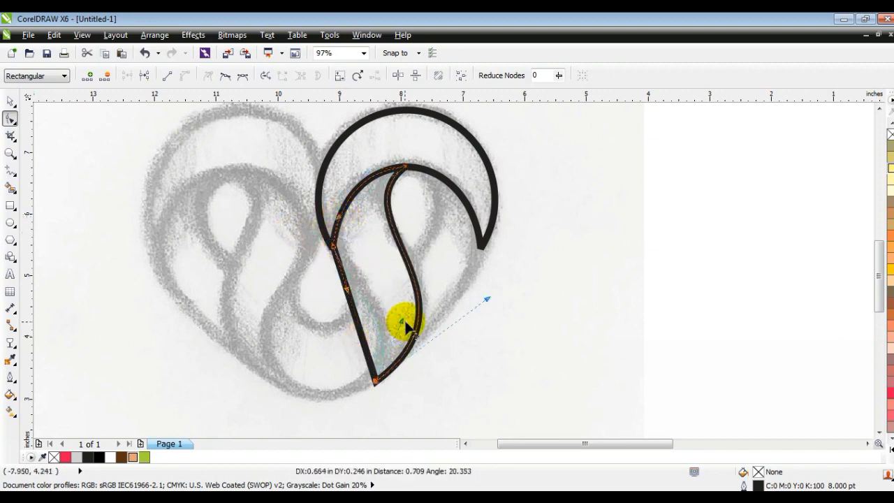
{"action": "left_click_drag", "start_coordinate": [408, 320], "coordinate": [357, 305]}
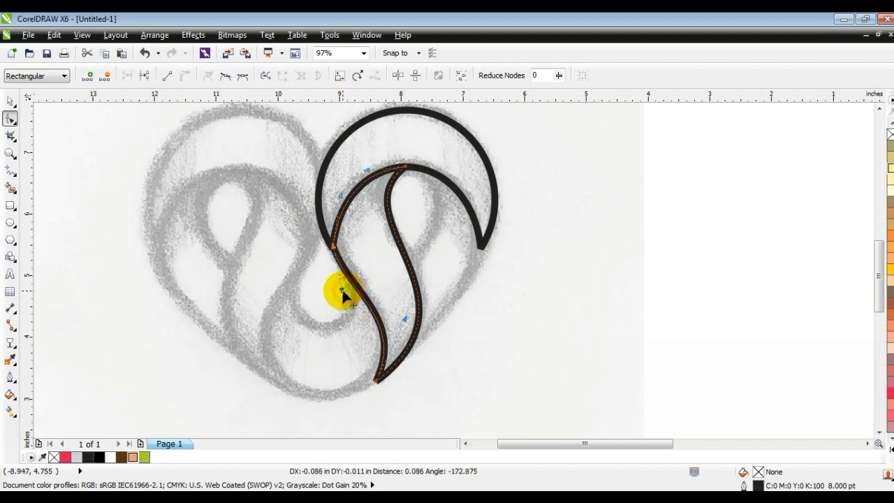
{"action": "left_click", "coordinate": [333, 246]}
{"action": "mouse_move", "coordinate": [333, 246]}
{"action": "left_mouse_down"}
{"action": "mouse_move", "coordinate": [337, 232]}
{"action": "mouse_move", "coordinate": [331, 238]}
{"action": "left_mouse_up"}
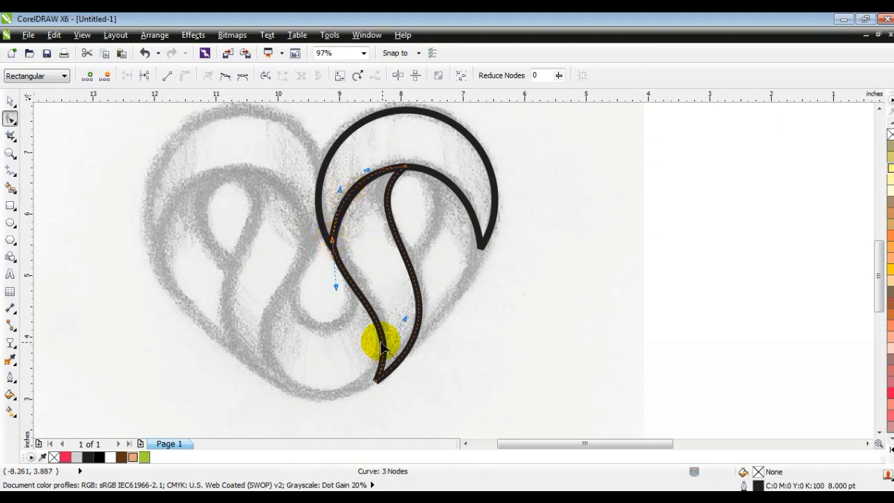
{"action": "left_click_drag", "start_coordinate": [375, 380], "coordinate": [410, 331]}
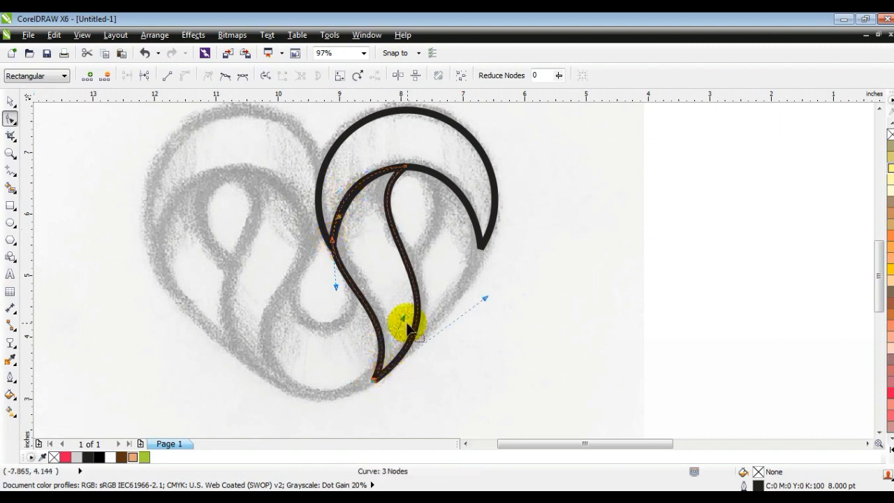
{"action": "left_click_drag", "start_coordinate": [485, 299], "coordinate": [491, 299]}
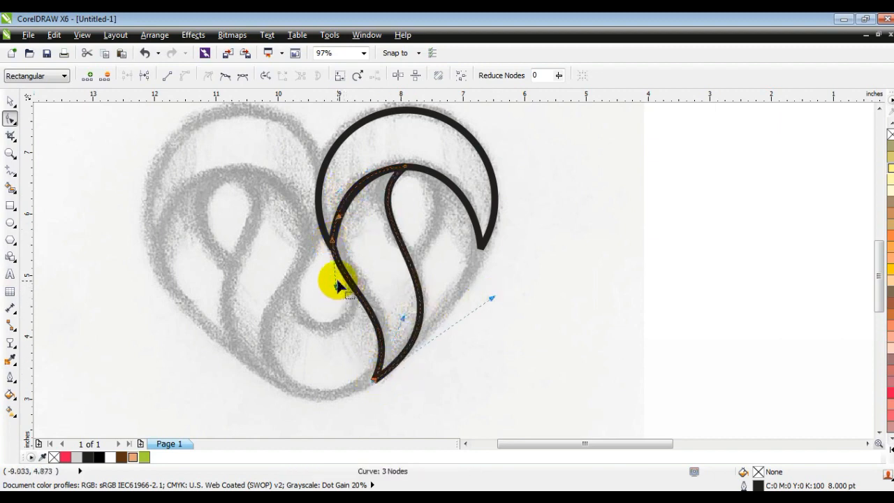
{"action": "mouse_move", "coordinate": [336, 285]}
{"action": "left_mouse_down"}
{"action": "mouse_move", "coordinate": [329, 283]}
{"action": "mouse_move", "coordinate": [335, 289]}
{"action": "left_mouse_up"}
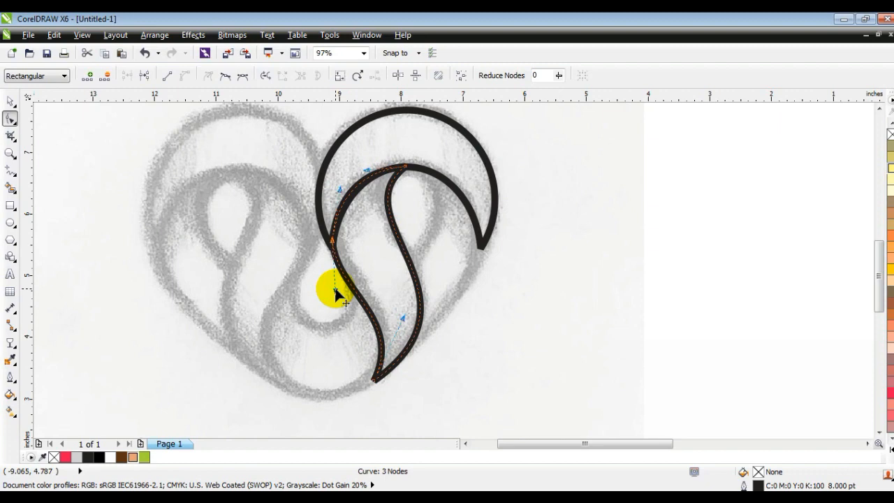
Draw a closed four-point freehand outline through the lower right edge, the crescent's right tip, the inner arc's top and the middle of the S-curve
{"action": "left_click", "coordinate": [10, 171]}
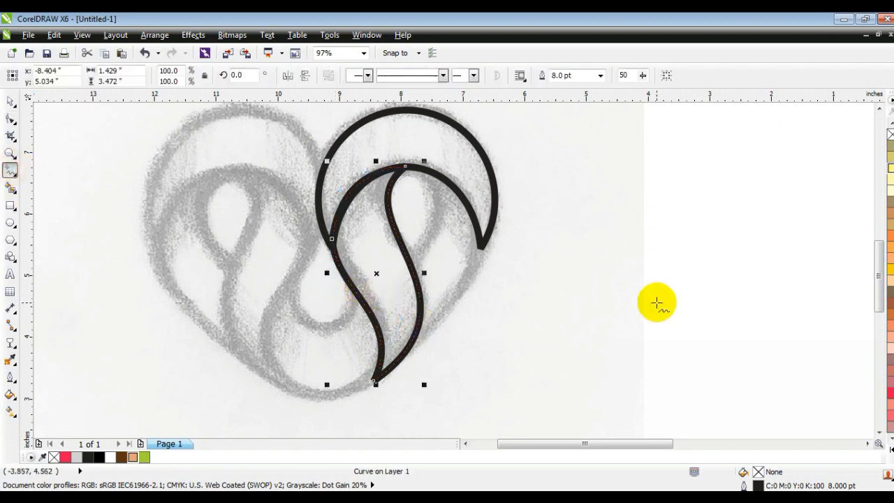
{"action": "left_click", "coordinate": [409, 348]}
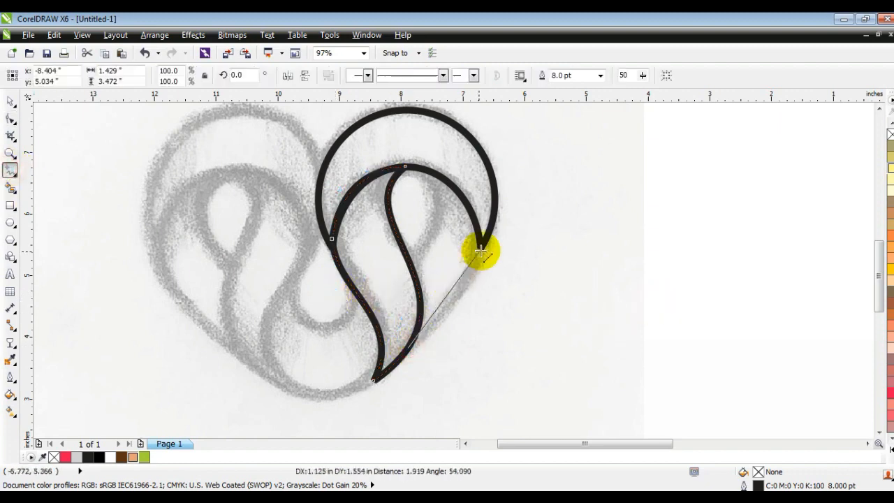
{"action": "left_click", "coordinate": [481, 247]}
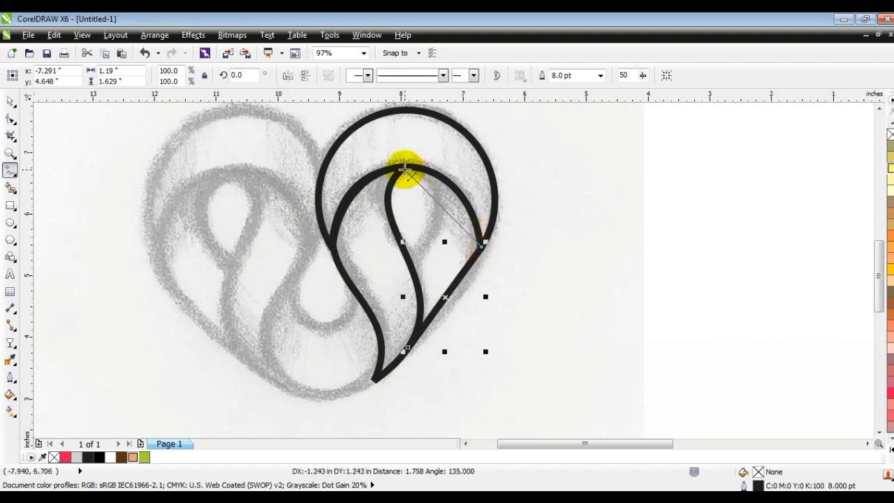
{"action": "left_click", "coordinate": [405, 168]}
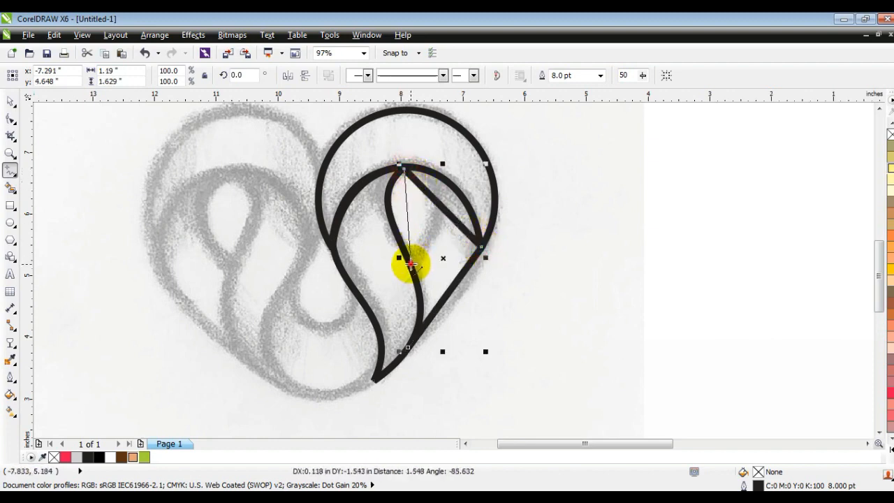
{"action": "left_click", "coordinate": [411, 263]}
{"action": "left_click", "coordinate": [409, 349]}
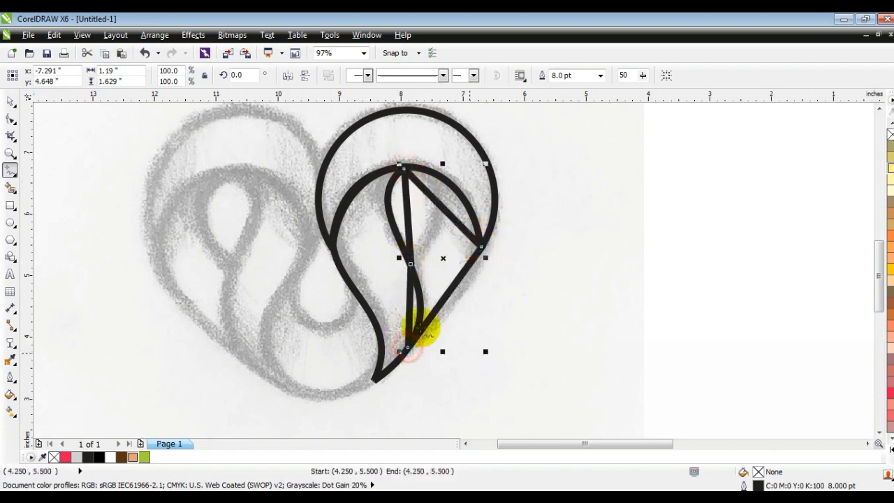
Convert the four-point outline's segments to curves and bend its top right edge along the crescent's inner arc
{"action": "left_click", "coordinate": [11, 119]}
{"action": "left_click_drag", "start_coordinate": [315, 145], "coordinate": [555, 355]}
{"action": "left_click", "coordinate": [185, 75]}
{"action": "left_click_drag", "start_coordinate": [429, 195], "coordinate": [473, 200]}
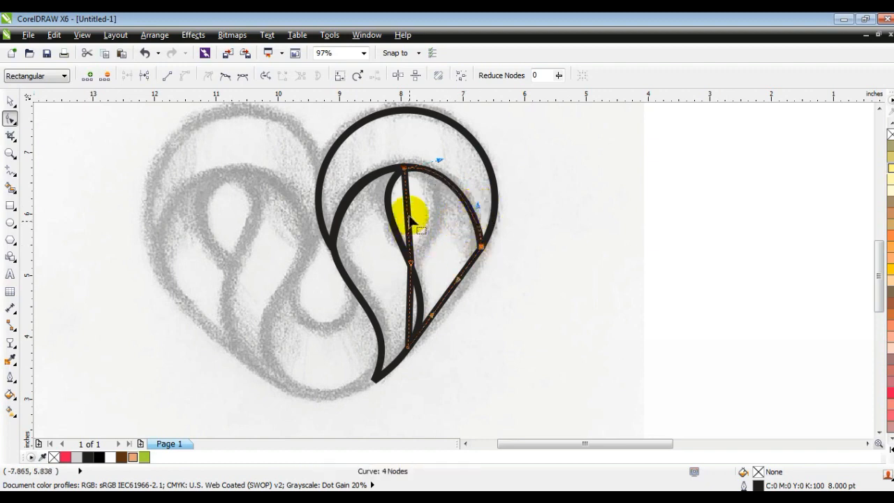
Bend the four-point outline's left edges onto the existing S-curve and its outer edge along the sketched heart contour
{"action": "left_click_drag", "start_coordinate": [408, 204], "coordinate": [379, 207]}
{"action": "left_click_drag", "start_coordinate": [411, 309], "coordinate": [421, 311]}
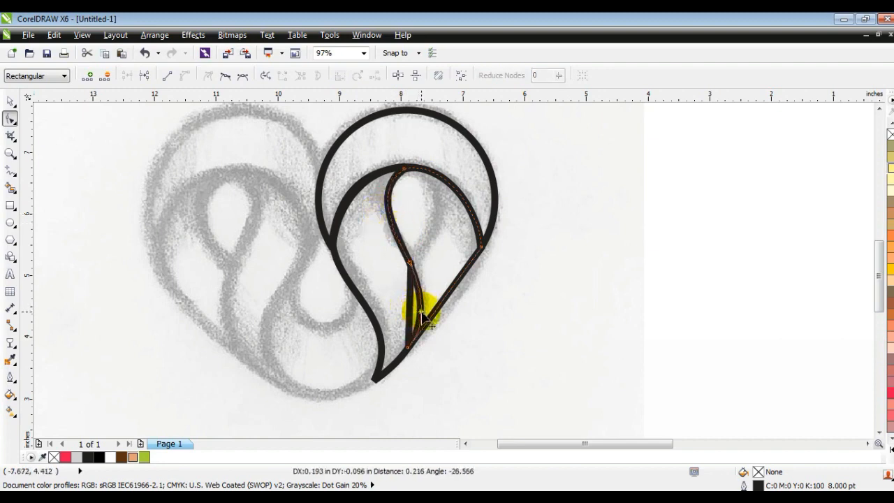
{"action": "left_click_drag", "start_coordinate": [421, 318], "coordinate": [468, 288]}
{"action": "left_click", "coordinate": [331, 249]}
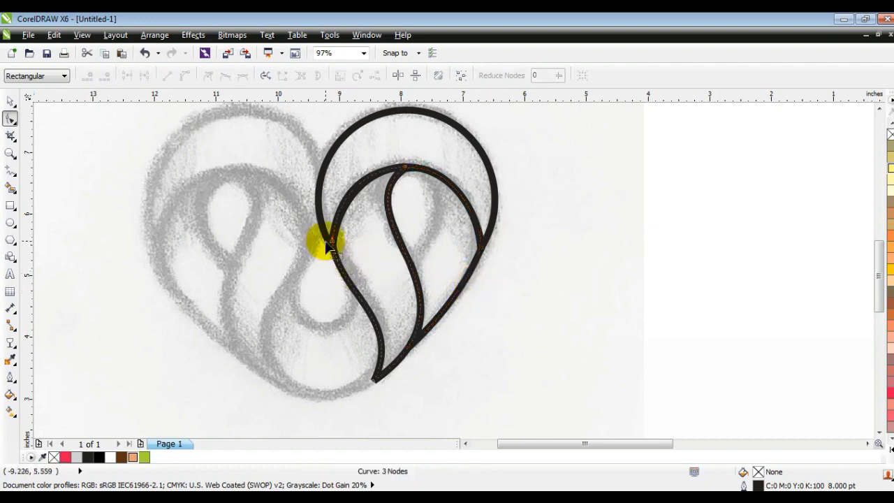
{"action": "left_click_drag", "start_coordinate": [329, 249], "coordinate": [335, 258]}
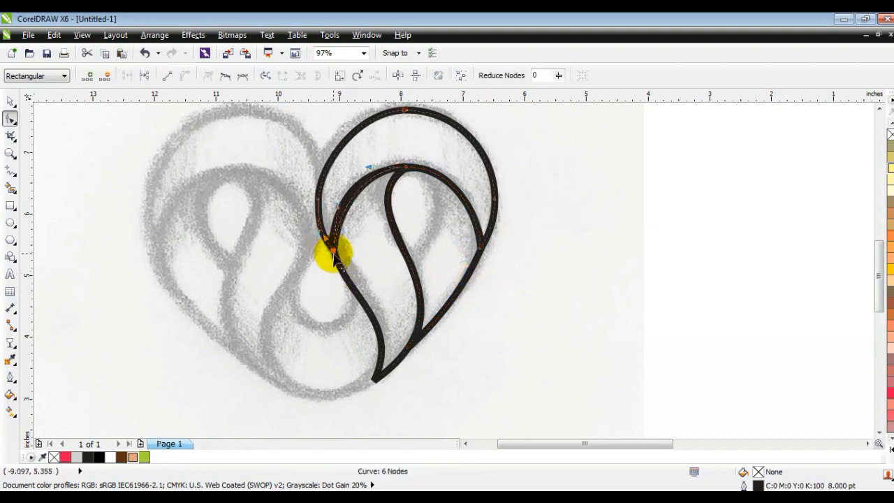
{"action": "key", "text": "ctrl+z"}
Adjust the S-shaped outline's left node and its handle so the shape meets the crescent's left tip, and deselect it
{"action": "left_click", "coordinate": [337, 265]}
{"action": "left_click", "coordinate": [330, 241]}
{"action": "left_click_drag", "start_coordinate": [339, 189], "coordinate": [339, 193]}
{"action": "left_click_drag", "start_coordinate": [338, 192], "coordinate": [340, 194]}
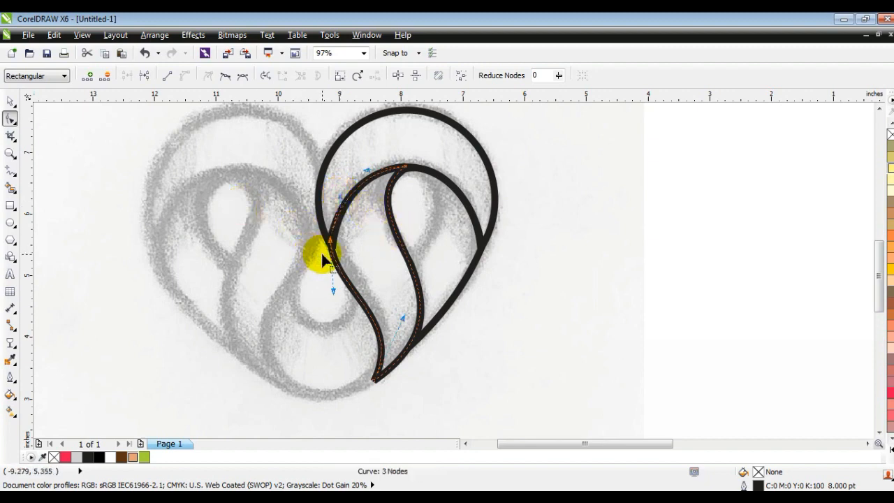
{"action": "left_click_drag", "start_coordinate": [331, 244], "coordinate": [333, 248]}
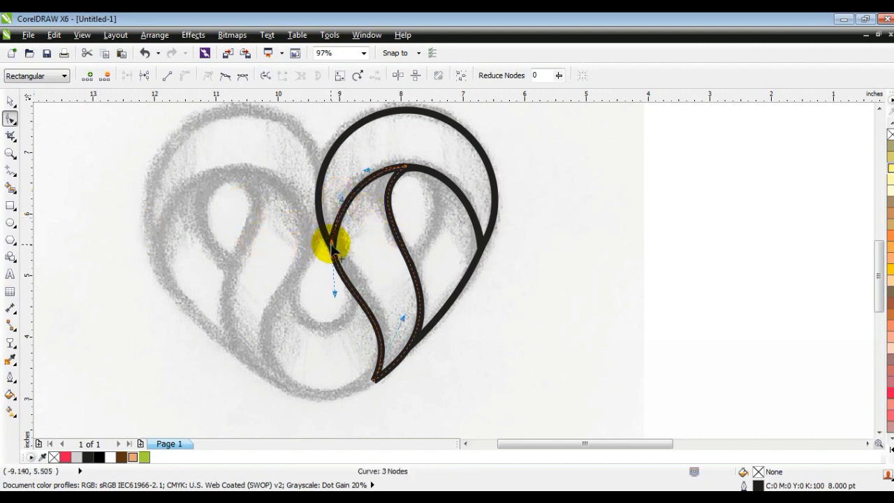
{"action": "left_click", "coordinate": [11, 102]}
{"action": "left_click", "coordinate": [751, 276]}
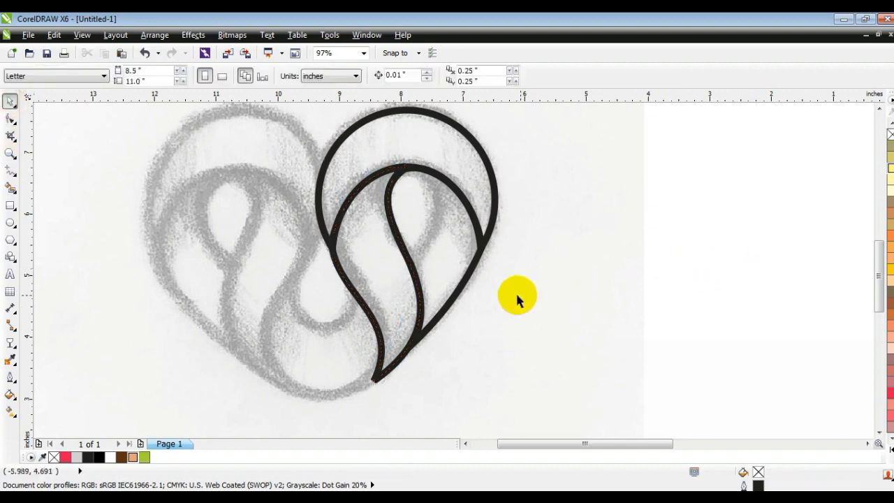
Draw a closed two-point freehand outline from the top of the inner arc to the bottom of the right teardrop
{"action": "left_click", "coordinate": [463, 286]}
{"action": "left_click", "coordinate": [11, 170]}
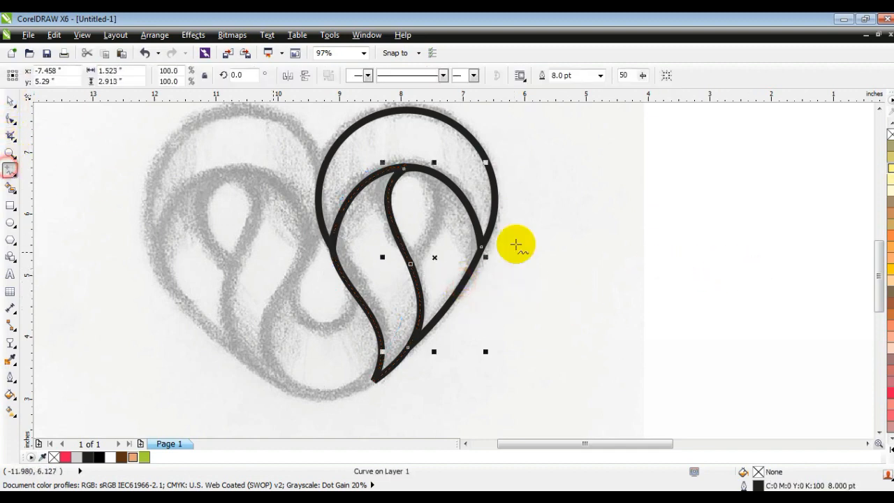
{"action": "left_click", "coordinate": [405, 168]}
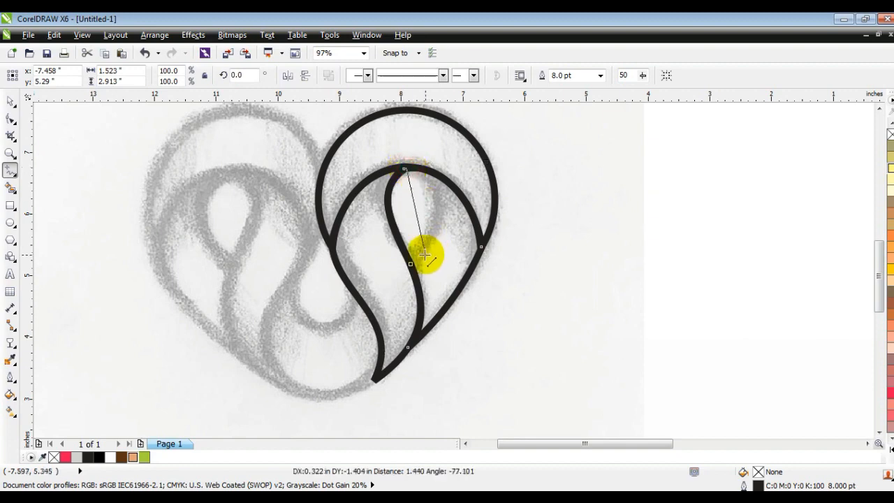
{"action": "left_click", "coordinate": [412, 266]}
{"action": "left_click", "coordinate": [412, 267]}
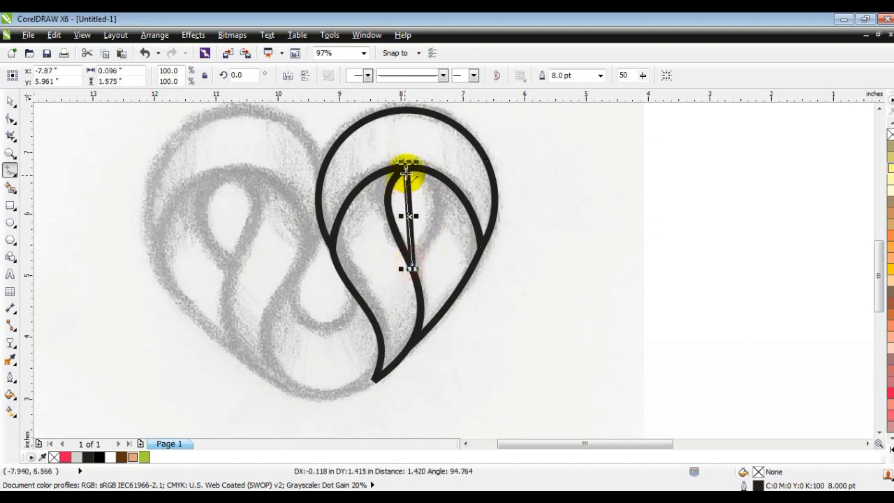
Convert the two-point outline's segments to curves and bend one edge along the right side of the sketched teardrop
{"action": "left_click", "coordinate": [11, 119]}
{"action": "left_click_drag", "start_coordinate": [224, 141], "coordinate": [469, 298]}
{"action": "left_click", "coordinate": [186, 76]}
{"action": "left_click", "coordinate": [391, 149]}
{"action": "left_click_drag", "start_coordinate": [407, 200], "coordinate": [432, 222]}
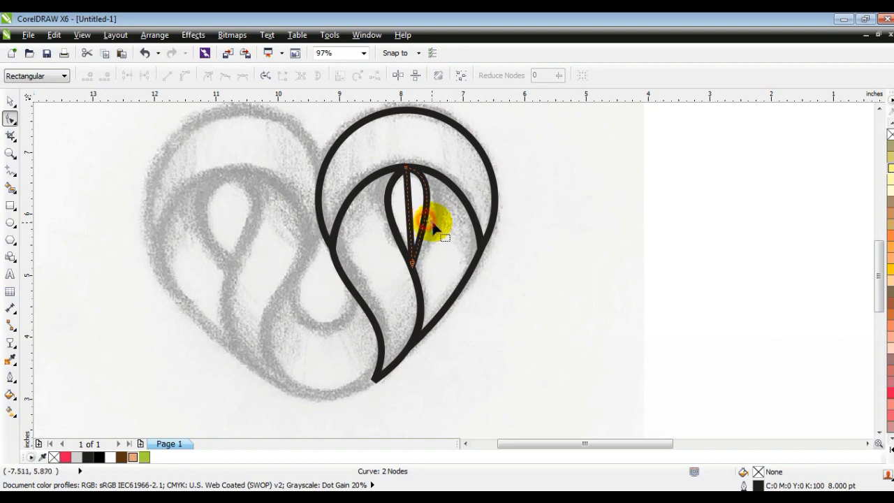
{"action": "mouse_move", "coordinate": [426, 222]}
{"action": "left_mouse_down"}
{"action": "mouse_move", "coordinate": [431, 210]}
{"action": "mouse_move", "coordinate": [427, 217]}
{"action": "left_mouse_up"}
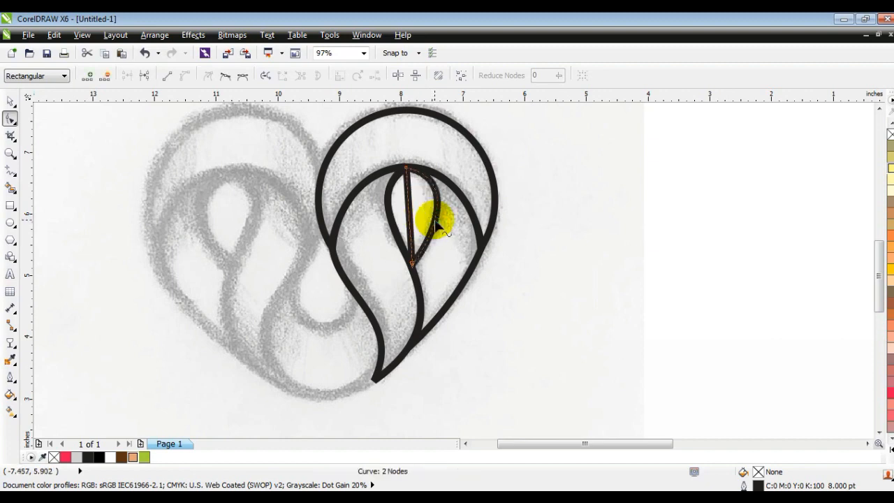
Bend the two-point outline's left edge onto the existing S-curve, refine the teardrop's handles and bottom node, and deselect it
{"action": "left_click_drag", "start_coordinate": [418, 166], "coordinate": [375, 216]}
{"action": "left_click_drag", "start_coordinate": [453, 183], "coordinate": [451, 171]}
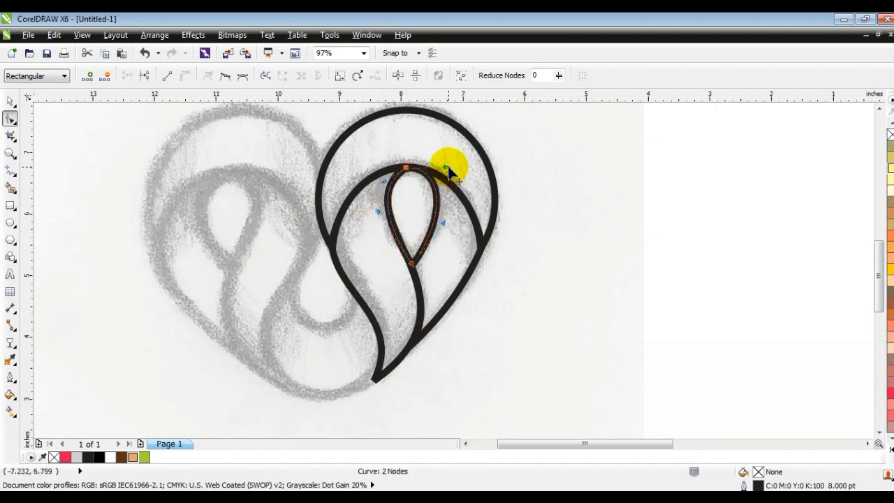
{"action": "left_click_drag", "start_coordinate": [441, 221], "coordinate": [442, 223]}
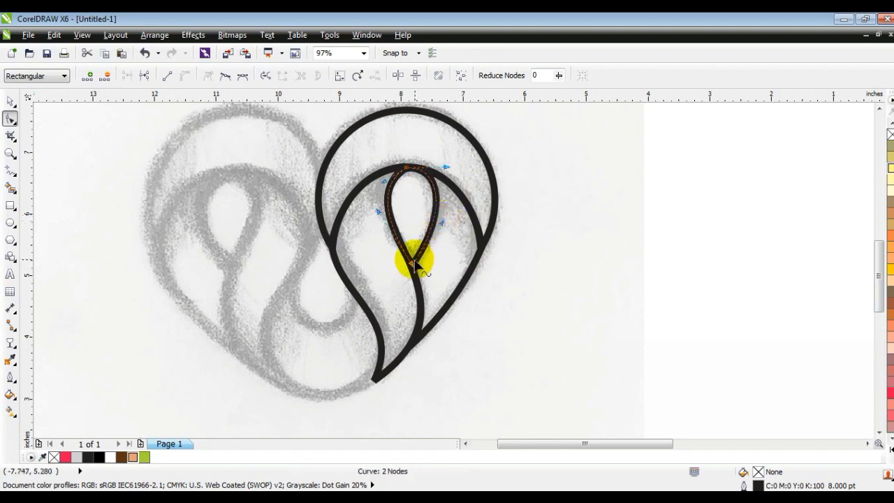
{"action": "left_click_drag", "start_coordinate": [410, 264], "coordinate": [412, 268]}
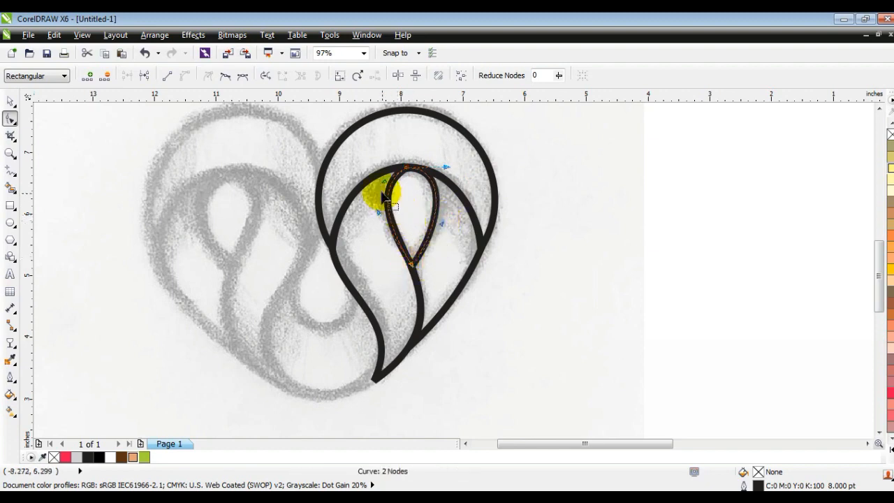
{"action": "left_click_drag", "start_coordinate": [394, 197], "coordinate": [389, 190]}
{"action": "left_click", "coordinate": [11, 102]}
{"action": "left_click", "coordinate": [778, 295]}
{"action": "key", "text": "F3"}
{"action": "left_click", "coordinate": [703, 298]}
{"action": "key", "text": "Escape"}
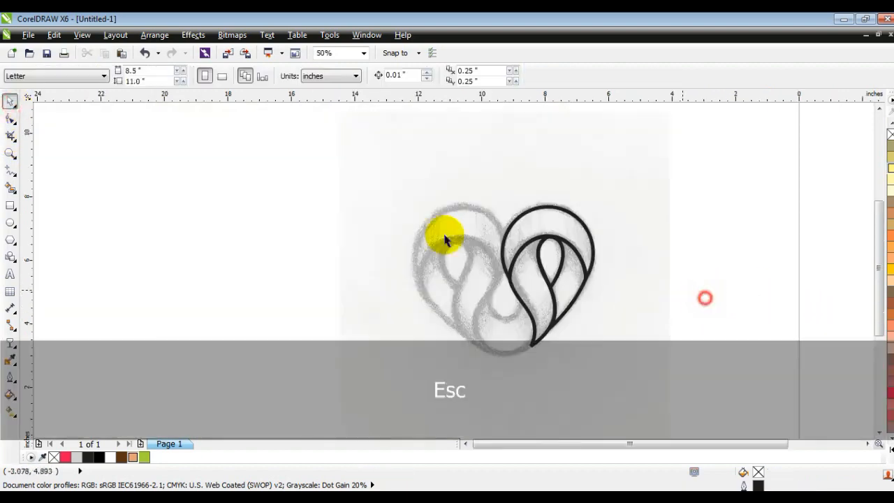
Select the four shapes of the heart's right half, mirror a copy of them horizontally onto the left half, and deselect
{"action": "left_click", "coordinate": [10, 153]}
{"action": "left_click_drag", "start_coordinate": [329, 168], "coordinate": [713, 374]}
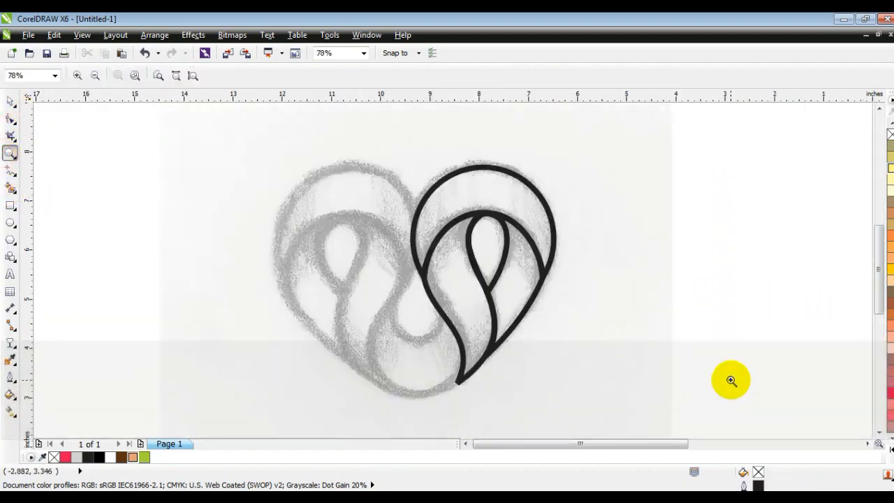
{"action": "left_click", "coordinate": [11, 101]}
{"action": "left_click_drag", "start_coordinate": [752, 141], "coordinate": [385, 403]}
{"action": "left_click_drag", "start_coordinate": [557, 276], "coordinate": [414, 273]}
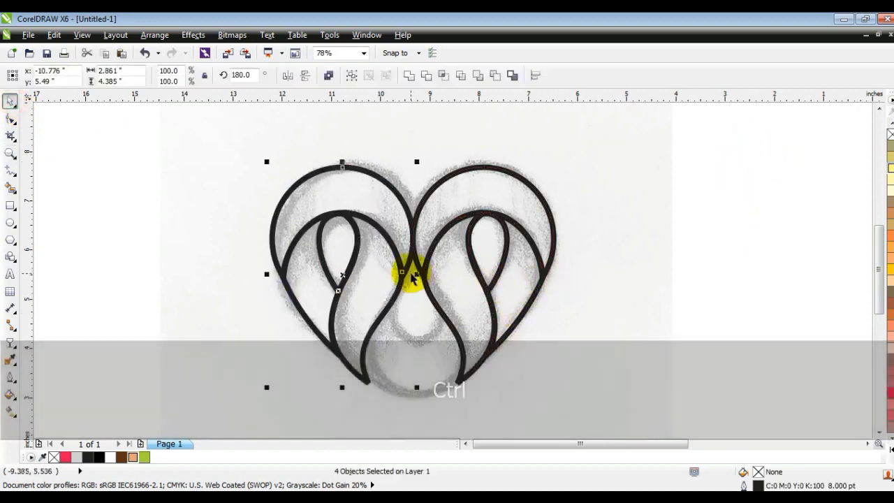
{"action": "right_click", "coordinate": [413, 276]}
{"action": "left_click", "coordinate": [413, 277]}
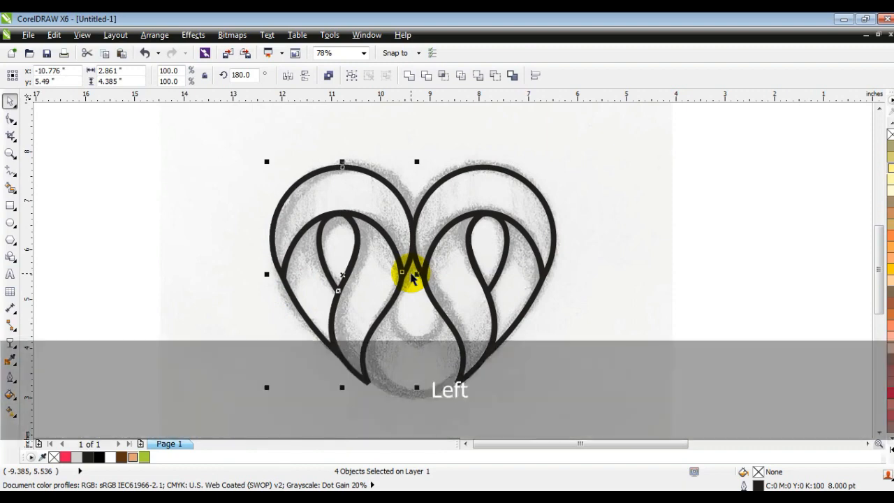
{"action": "key", "text": "Escape"}
{"action": "left_click", "coordinate": [10, 153]}
{"action": "left_click_drag", "start_coordinate": [263, 215], "coordinate": [556, 409]}
{"action": "left_click_drag", "start_coordinate": [168, 147], "coordinate": [643, 403]}
{"action": "left_click", "coordinate": [11, 170]}
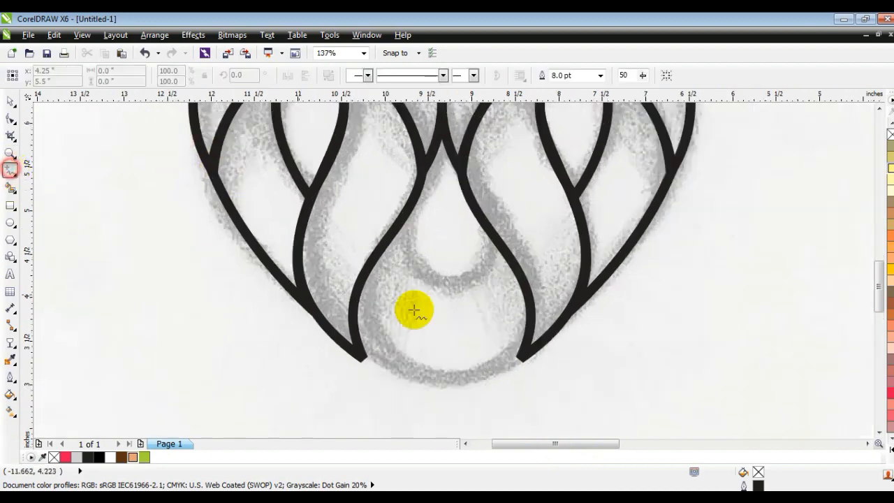
{"action": "left_click", "coordinate": [401, 223]}
{"action": "left_click", "coordinate": [487, 224]}
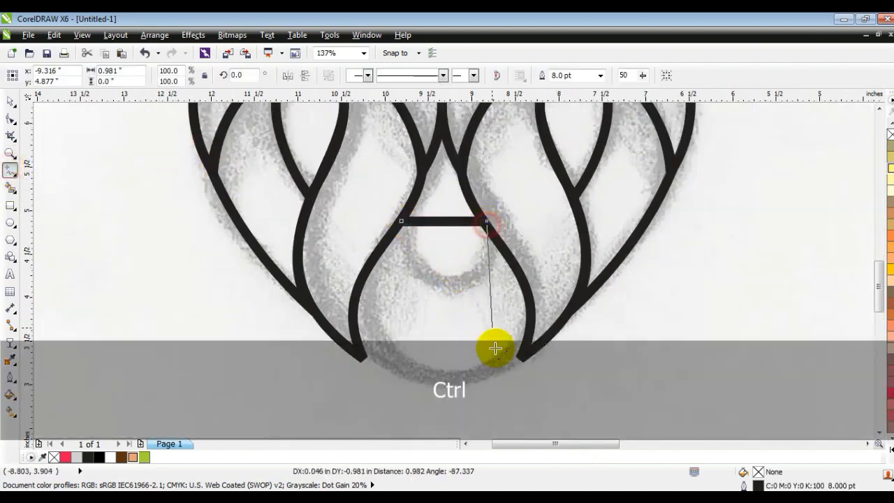
{"action": "left_click", "coordinate": [520, 359]}
{"action": "left_click", "coordinate": [358, 361]}
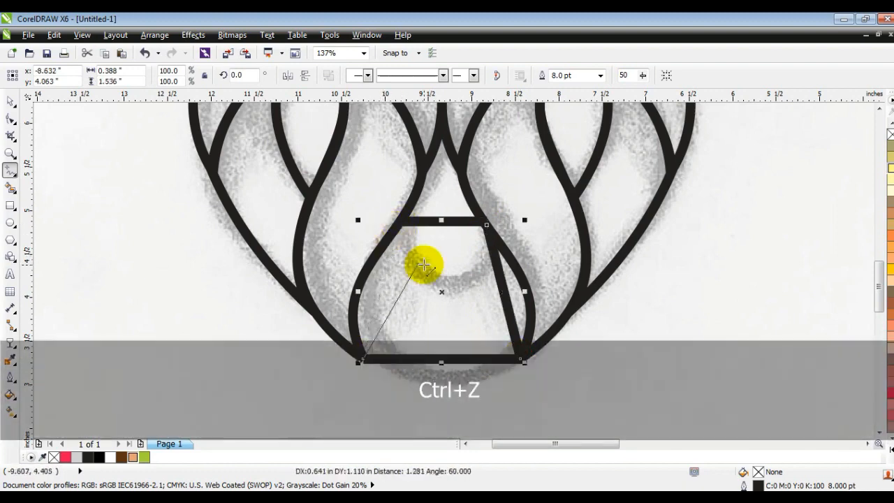
{"action": "key", "text": "ctrl+z"}
{"action": "key", "text": "ctrl+z"}
{"action": "key", "text": "ctrl+z"}
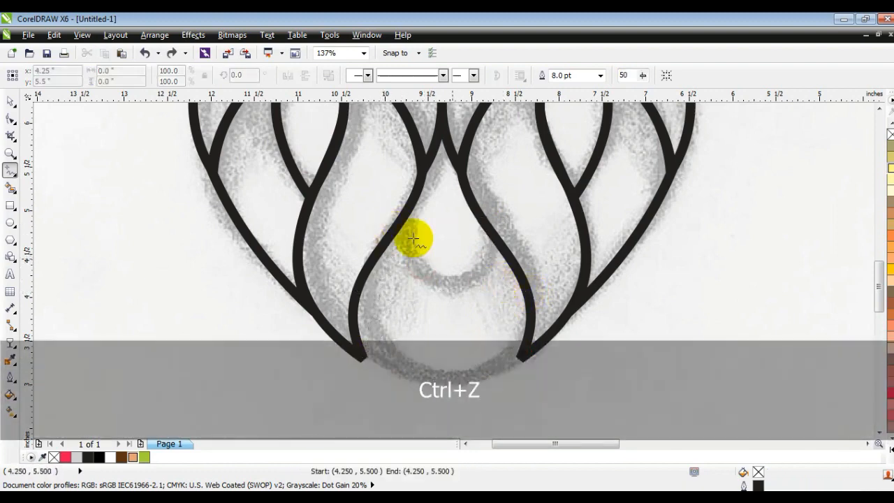
Draw a closed four-point freehand outline between the two inner S-curves and the lower tips of both halves
{"action": "left_click", "coordinate": [397, 222]}
{"action": "left_click", "coordinate": [488, 225]}
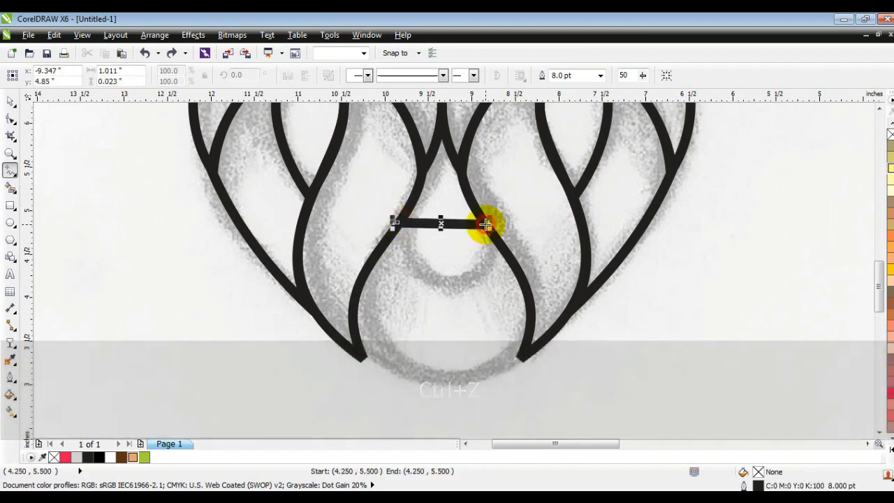
{"action": "left_click", "coordinate": [521, 357]}
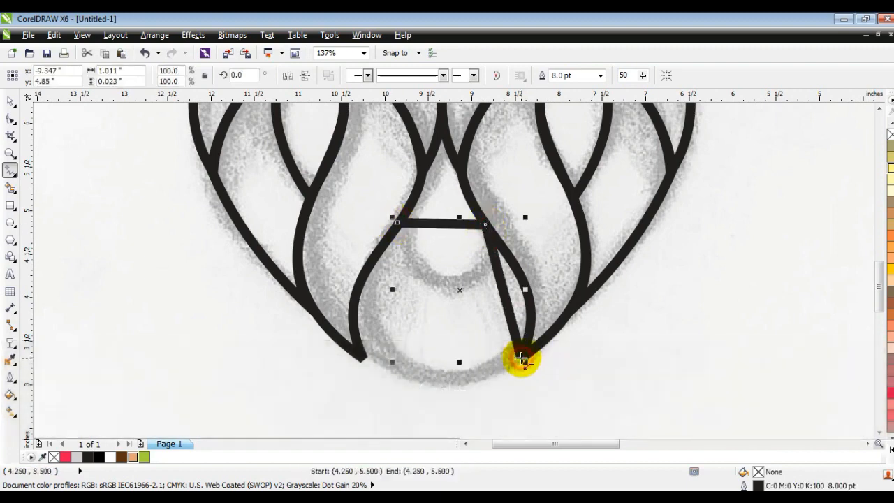
{"action": "left_click", "coordinate": [357, 358]}
{"action": "left_click", "coordinate": [396, 222]}
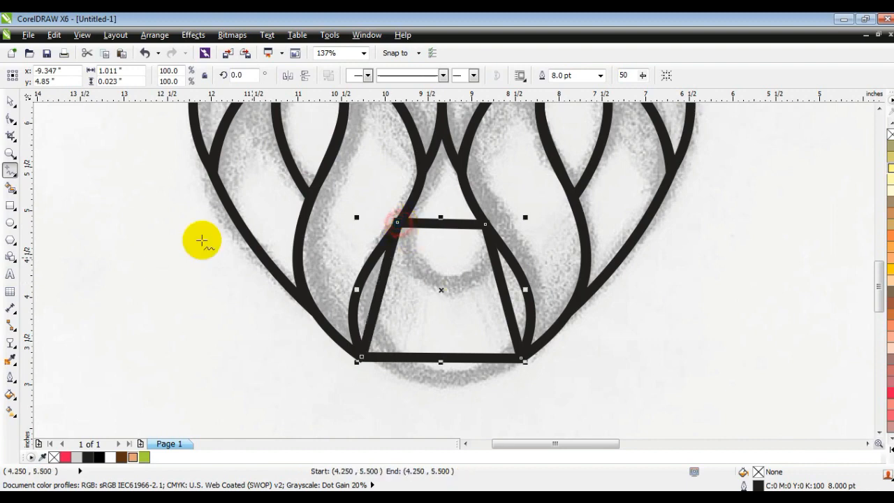
Convert the bottom outline's segments to curves and bend its top edge down along the sketched inner arc
{"action": "left_click", "coordinate": [10, 119]}
{"action": "left_click_drag", "start_coordinate": [206, 167], "coordinate": [548, 365]}
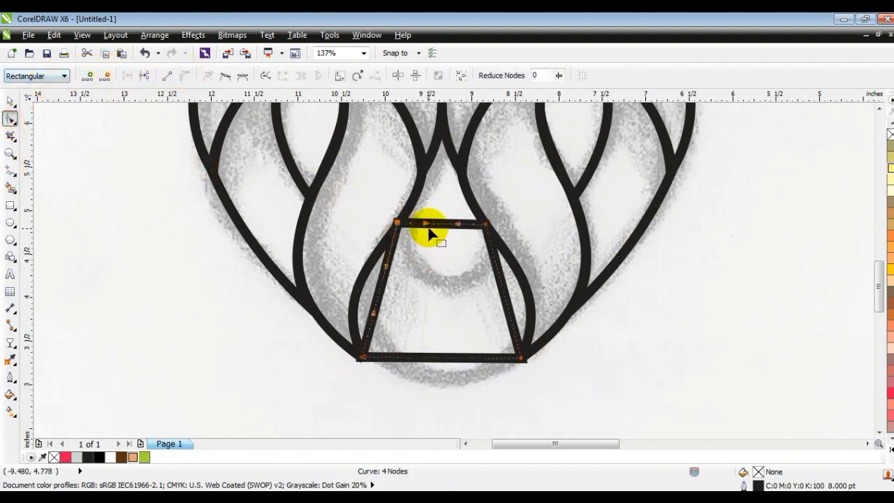
{"action": "left_click_drag", "start_coordinate": [421, 240], "coordinate": [415, 268]}
{"action": "left_click_drag", "start_coordinate": [457, 227], "coordinate": [440, 262]}
{"action": "left_click_drag", "start_coordinate": [442, 261], "coordinate": [442, 272]}
Fine-tune the bottom outline's two upper nodes so they sit on the inner S-curves
{"action": "left_click", "coordinate": [487, 225]}
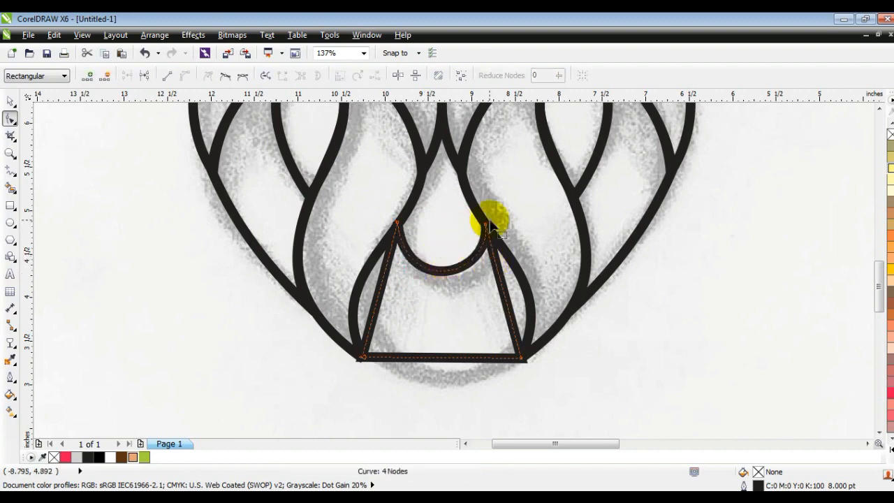
{"action": "left_click", "coordinate": [398, 225]}
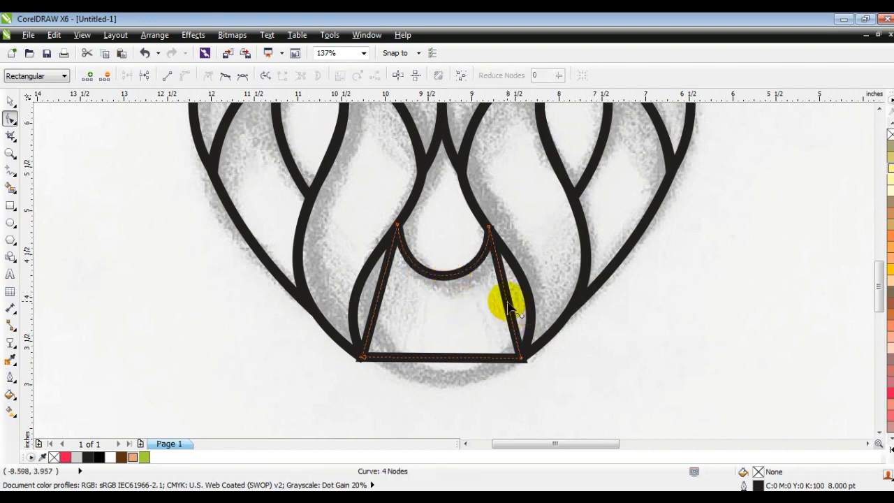
{"action": "left_click", "coordinate": [490, 227]}
{"action": "left_click", "coordinate": [487, 226]}
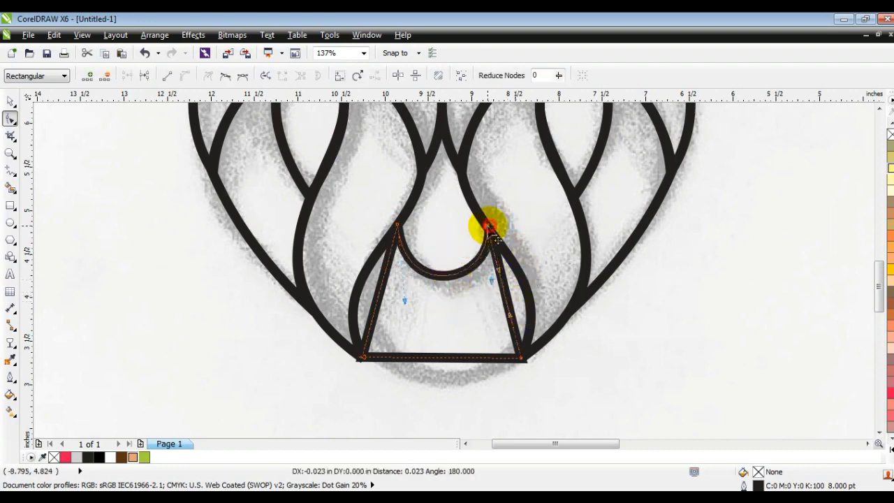
Bend the bottom outline's sides onto the S-curves and its lower edge down along the sketched heart's rounded base
{"action": "left_click_drag", "start_coordinate": [505, 305], "coordinate": [538, 305]}
{"action": "left_click_drag", "start_coordinate": [376, 299], "coordinate": [355, 295]}
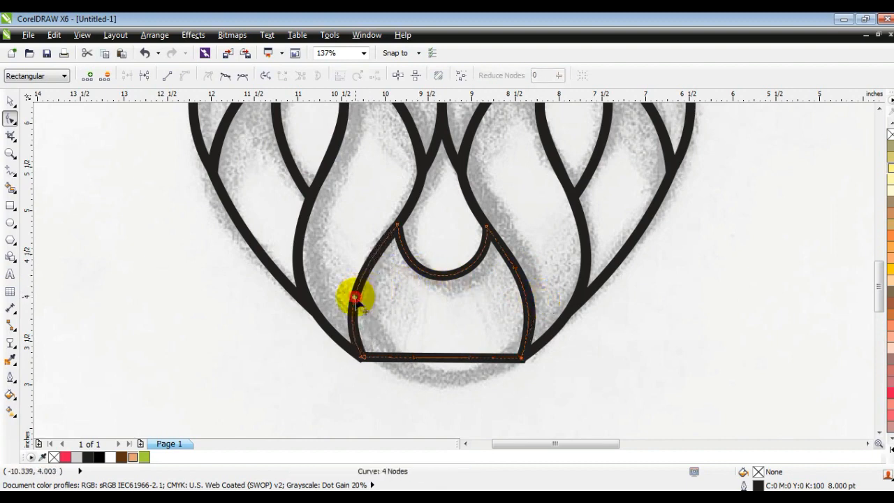
{"action": "left_click_drag", "start_coordinate": [404, 377], "coordinate": [438, 385]}
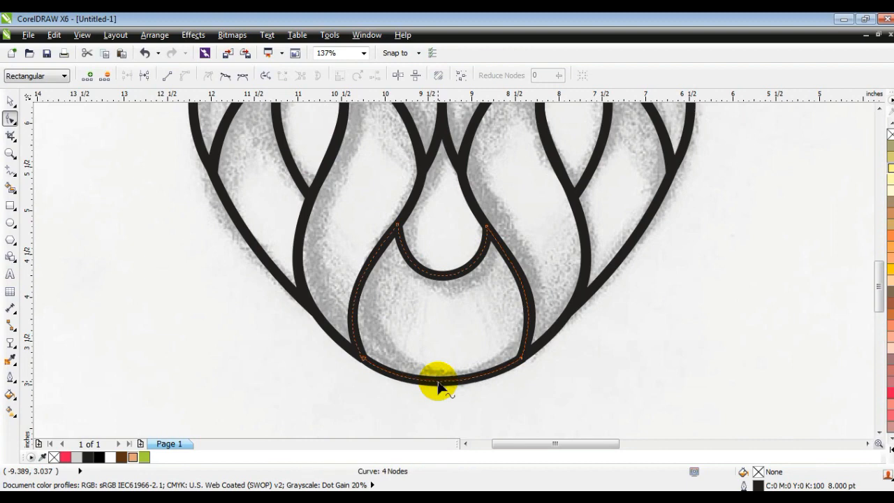
{"action": "left_click", "coordinate": [10, 101]}
{"action": "left_click", "coordinate": [523, 249]}
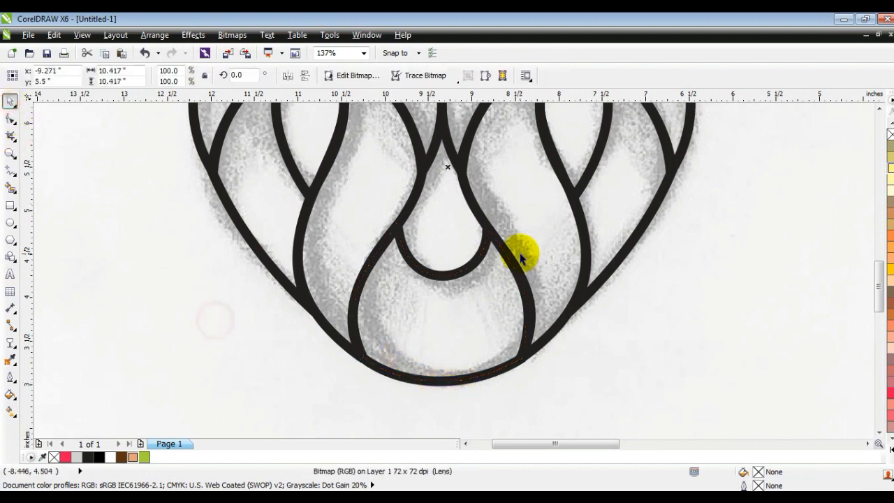
Select all nine traced heart outlines and move them horizontally off the sketch into the empty area to its left
{"action": "key", "text": "F3"}
{"action": "key", "text": "Escape"}
{"action": "left_click_drag", "start_coordinate": [652, 180], "coordinate": [369, 301]}
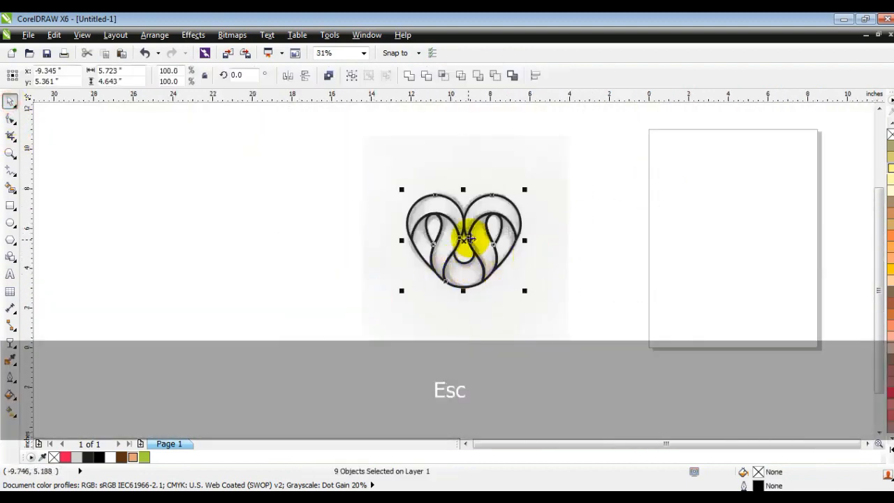
{"action": "left_click_drag", "start_coordinate": [464, 235], "coordinate": [279, 244]}
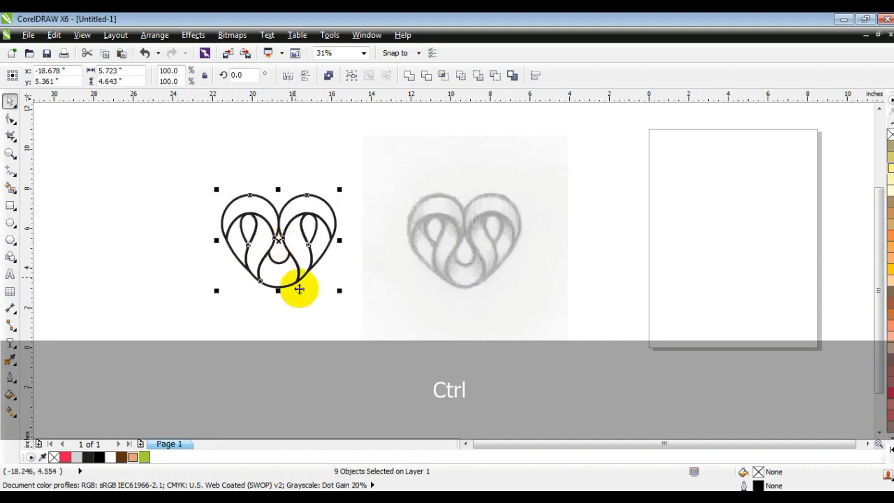
{"action": "left_click", "coordinate": [314, 309]}
Place a copy of the nine heart outlines to the left of the traced heart and combine the copy into one curve
{"action": "left_click_drag", "start_coordinate": [185, 174], "coordinate": [351, 295]}
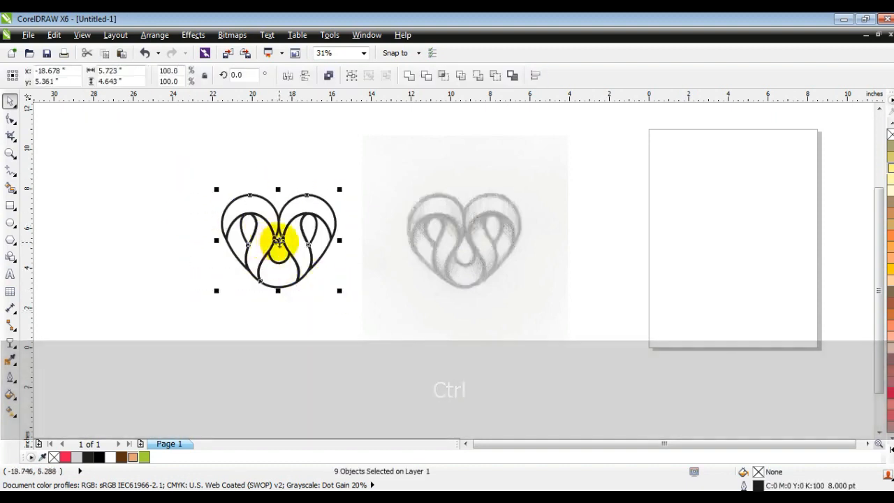
{"action": "left_click_drag", "start_coordinate": [287, 213], "coordinate": [144, 244]}
{"action": "key", "text": "shift+F2"}
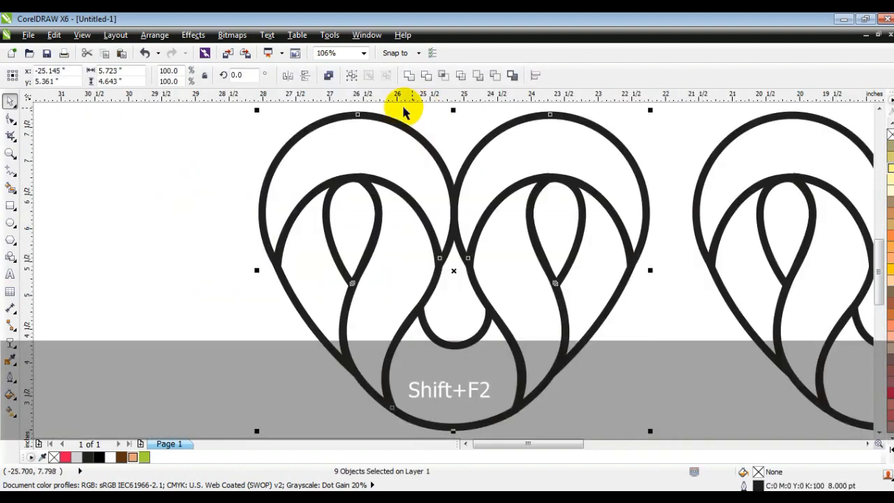
{"action": "left_click", "coordinate": [329, 75]}
{"action": "key", "text": "F3"}
Convert the combined heart's outline to an object, place it beside the other heart, and deselect it
{"action": "left_click", "coordinate": [154, 35]}
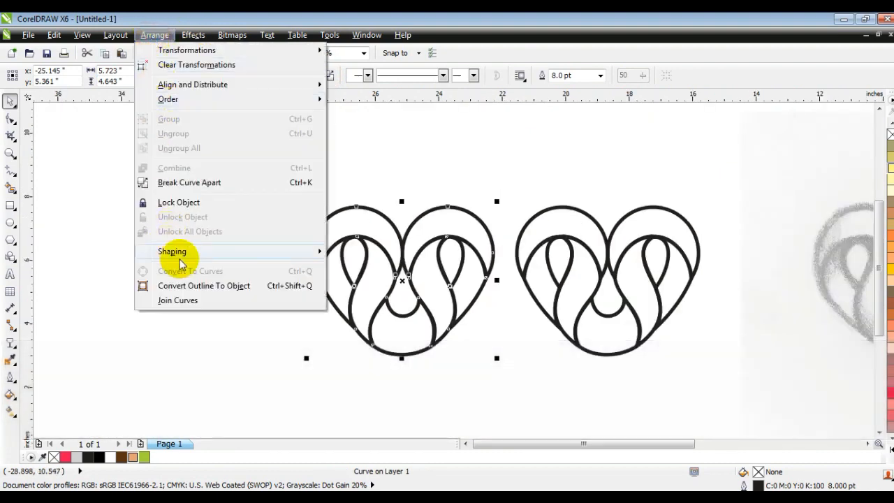
{"action": "left_click", "coordinate": [174, 285]}
{"action": "left_click", "coordinate": [194, 296]}
{"action": "left_click_drag", "start_coordinate": [411, 275], "coordinate": [241, 269]}
{"action": "left_click_drag", "start_coordinate": [264, 146], "coordinate": [489, 408]}
{"action": "left_click_drag", "start_coordinate": [320, 273], "coordinate": [489, 279]}
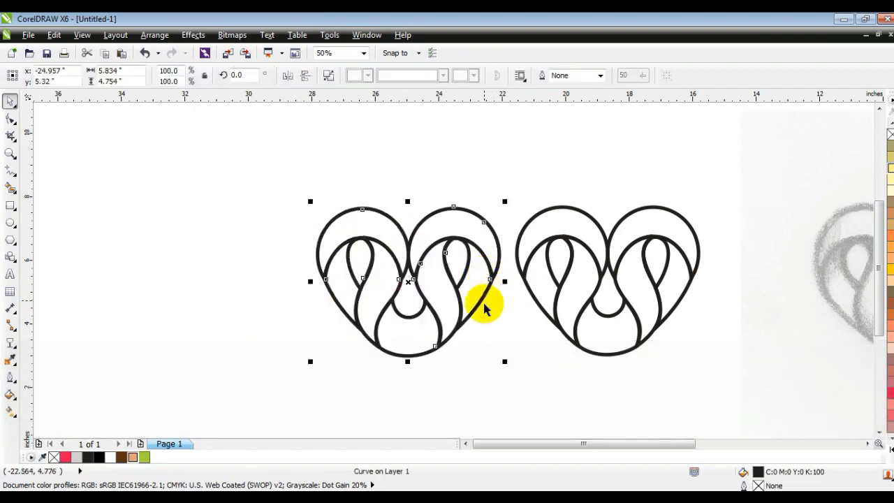
{"action": "key", "text": "Escape"}
Smart Fill the converted heart's left crescent, left S-shaped band, left side piece and bottom shape with light grey (K 20)
{"action": "scroll", "coordinate": [486, 290], "scroll_direction": "up", "scroll_amount": 2}
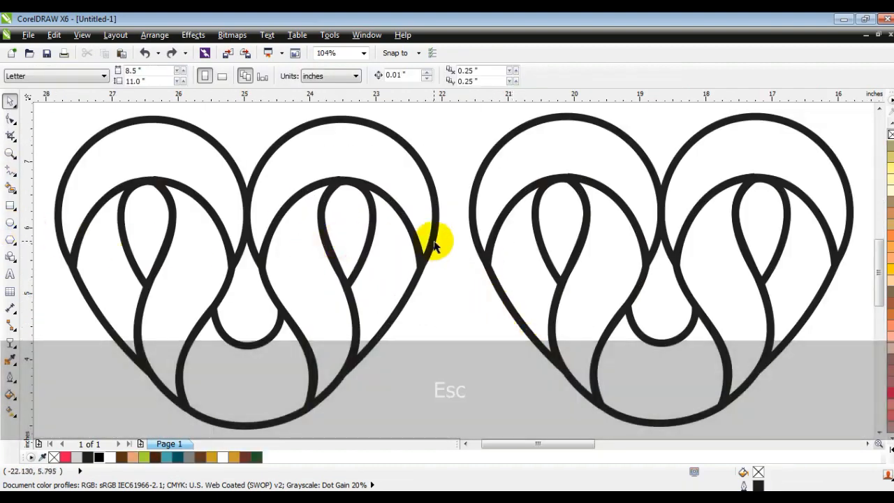
{"action": "key", "text": "F3"}
{"action": "left_click", "coordinate": [11, 153]}
{"action": "left_click", "coordinate": [222, 165]}
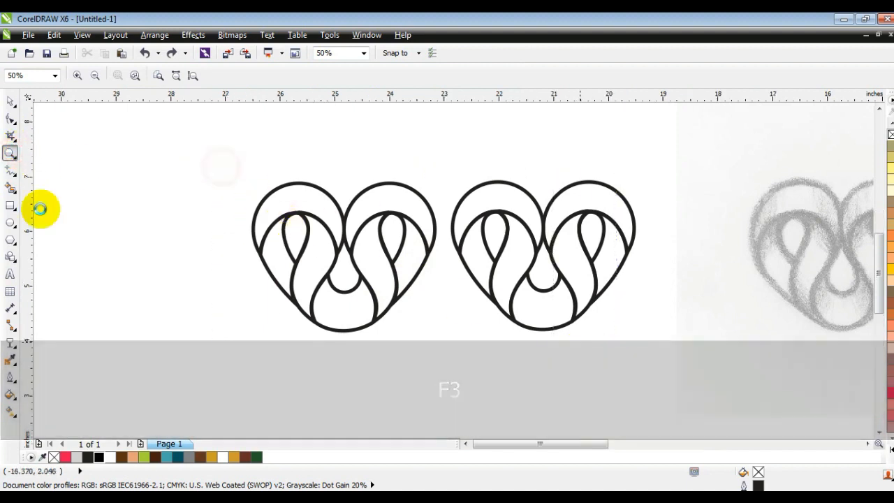
{"action": "scroll", "coordinate": [353, 248], "scroll_direction": "up", "scroll_amount": 1}
{"action": "left_click", "coordinate": [10, 102]}
{"action": "left_click", "coordinate": [84, 342]}
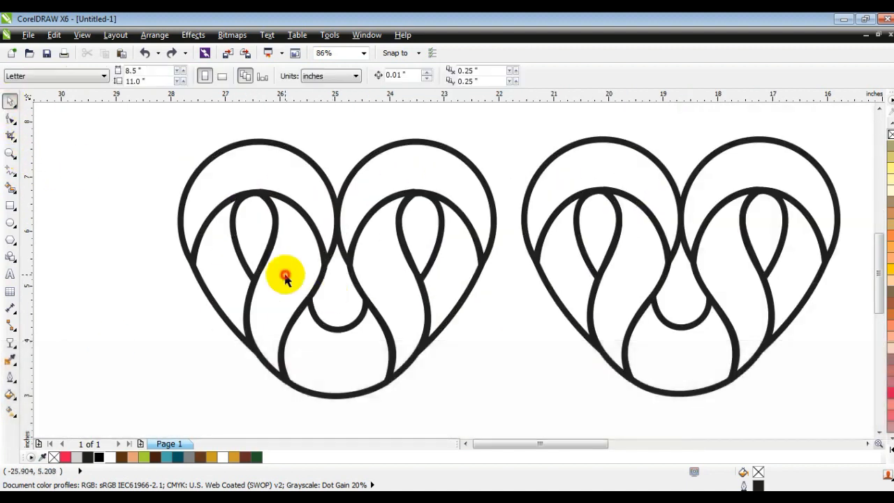
{"action": "left_click", "coordinate": [11, 187]}
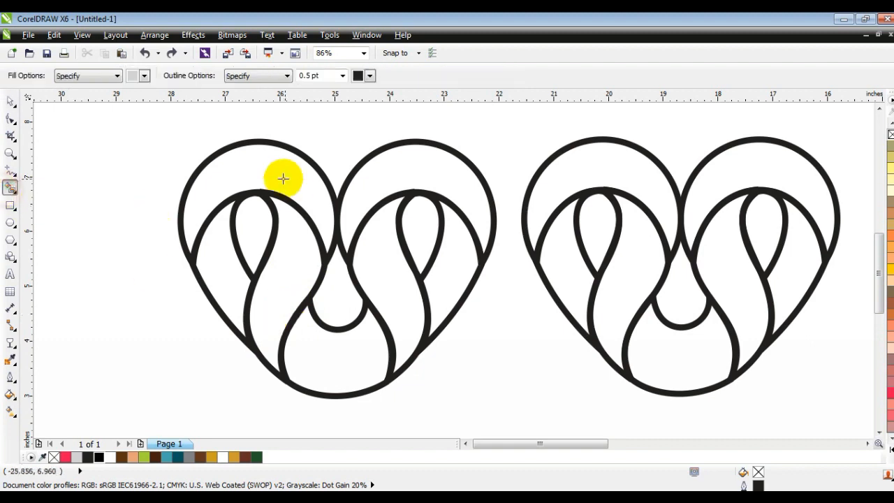
{"action": "left_click", "coordinate": [279, 176]}
{"action": "left_click", "coordinate": [287, 263]}
{"action": "left_click", "coordinate": [336, 341]}
Smart Fill the converted heart's right S-shaped band, right side piece and right crescent with the same grey, and deselect
{"action": "left_click", "coordinate": [372, 300]}
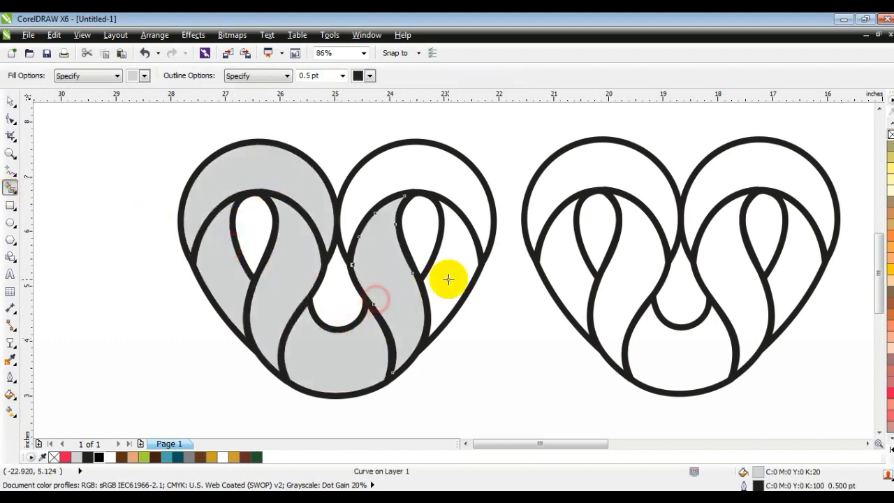
{"action": "left_click", "coordinate": [451, 280]}
{"action": "left_click", "coordinate": [458, 187]}
{"action": "left_click", "coordinate": [10, 102]}
{"action": "left_click", "coordinate": [132, 249]}
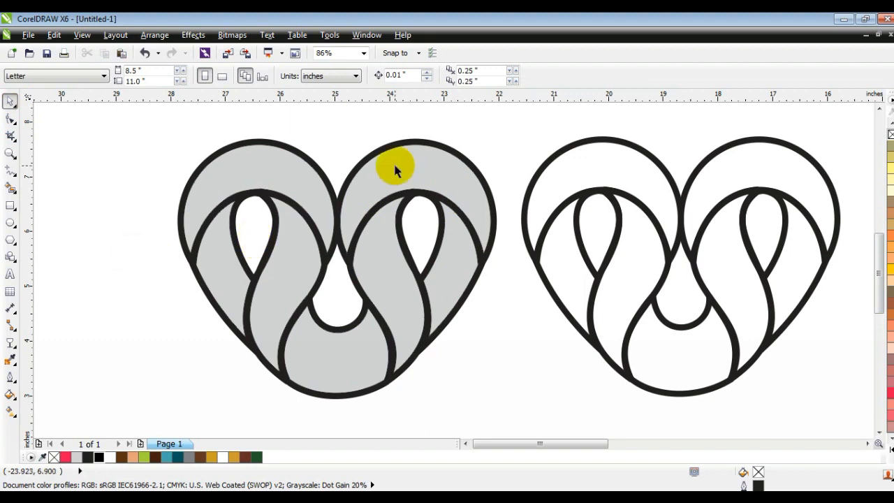
Fill the converted heart's right crescent with a linear gradient from dark brown (C41 M73 Y100 K52) to peach
{"action": "left_click", "coordinate": [394, 170]}
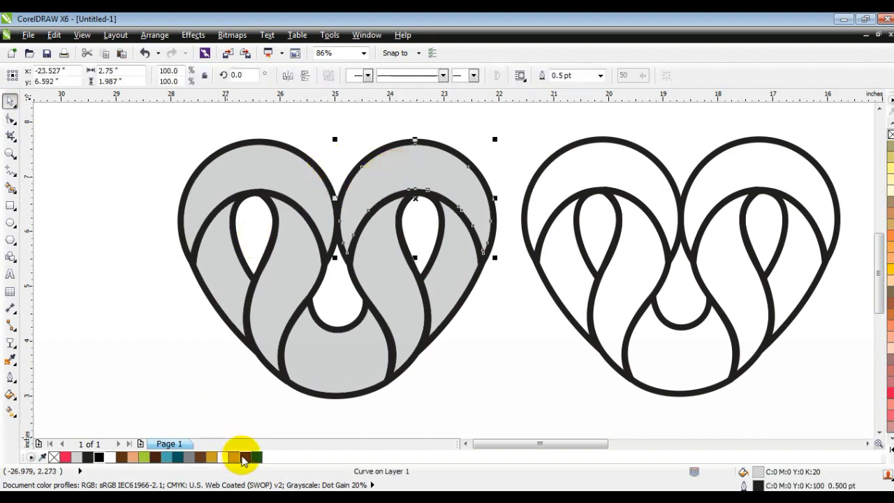
{"action": "left_click", "coordinate": [124, 456]}
{"action": "left_click", "coordinate": [11, 412]}
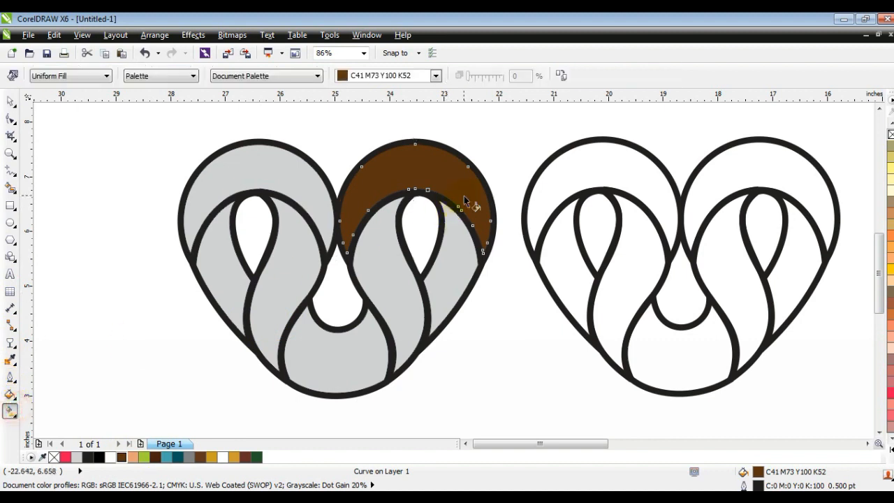
{"action": "left_click_drag", "start_coordinate": [414, 182], "coordinate": [415, 170]}
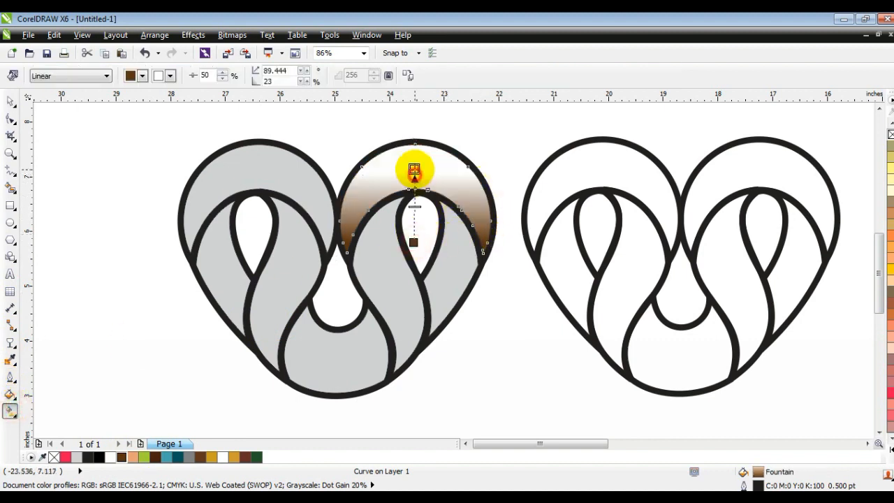
{"action": "left_click_drag", "start_coordinate": [216, 461], "coordinate": [414, 169]}
{"action": "left_click_drag", "start_coordinate": [134, 458], "coordinate": [414, 169]}
{"action": "left_click_drag", "start_coordinate": [413, 242], "coordinate": [419, 234]}
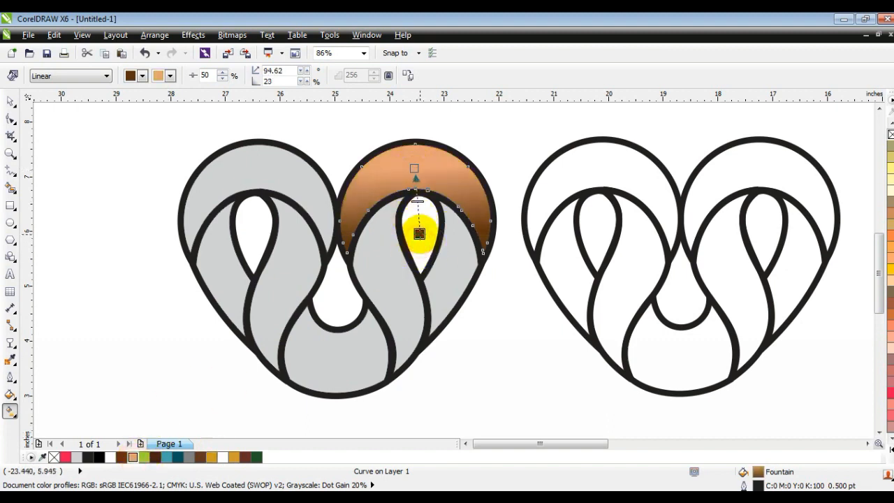
Reorient the right crescent's gradient sideways, with peach toward the heart's centre and dark brown toward its outer edge, and deselect
{"action": "left_click_drag", "start_coordinate": [463, 180], "coordinate": [365, 168]}
{"action": "left_click_drag", "start_coordinate": [448, 185], "coordinate": [445, 186]}
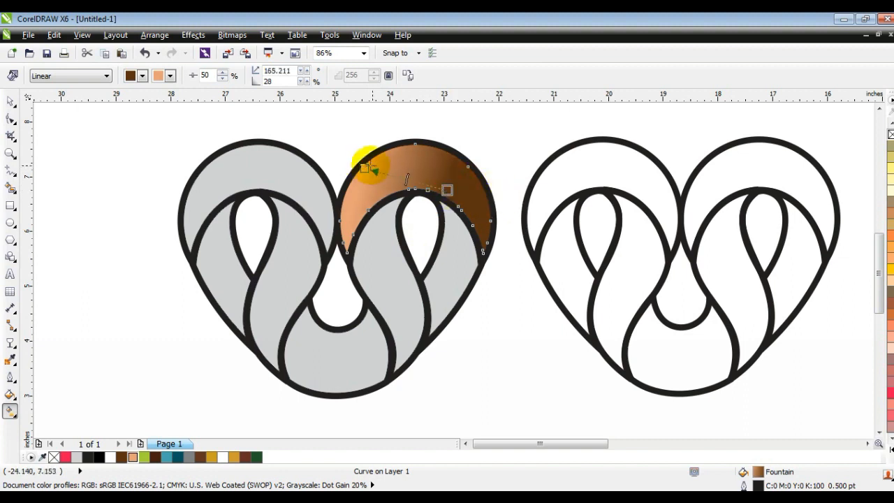
{"action": "left_click", "coordinate": [11, 102]}
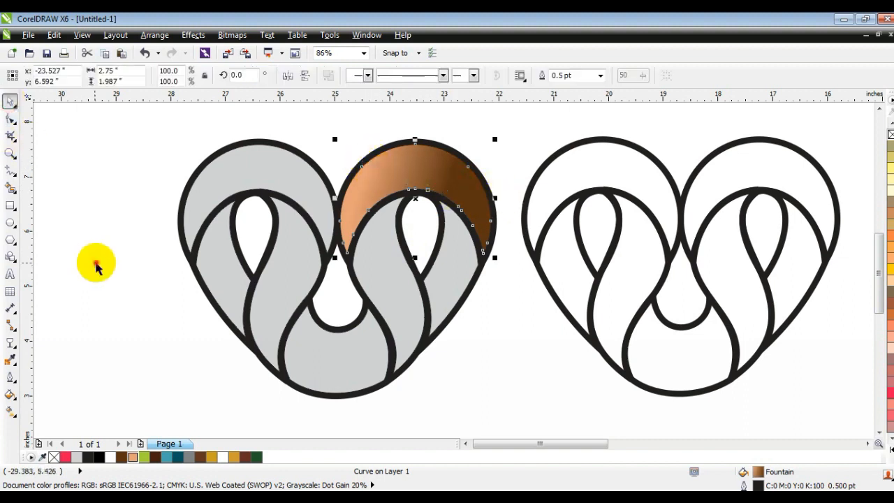
{"action": "left_click", "coordinate": [93, 260]}
Give the heart's right side piece a diagonal linear gradient from dark brown (C41 M73 Y100 K52) at its lower end to peach above
{"action": "left_click", "coordinate": [453, 257]}
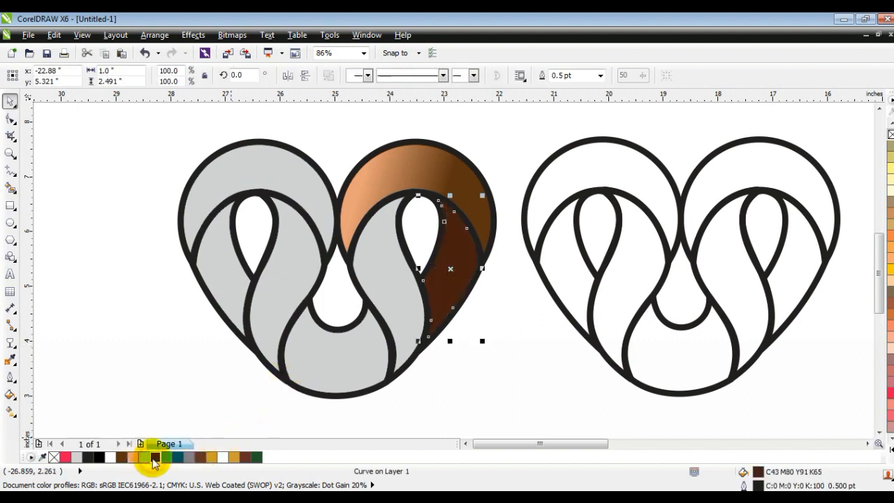
{"action": "left_click", "coordinate": [154, 459]}
{"action": "left_click", "coordinate": [12, 412]}
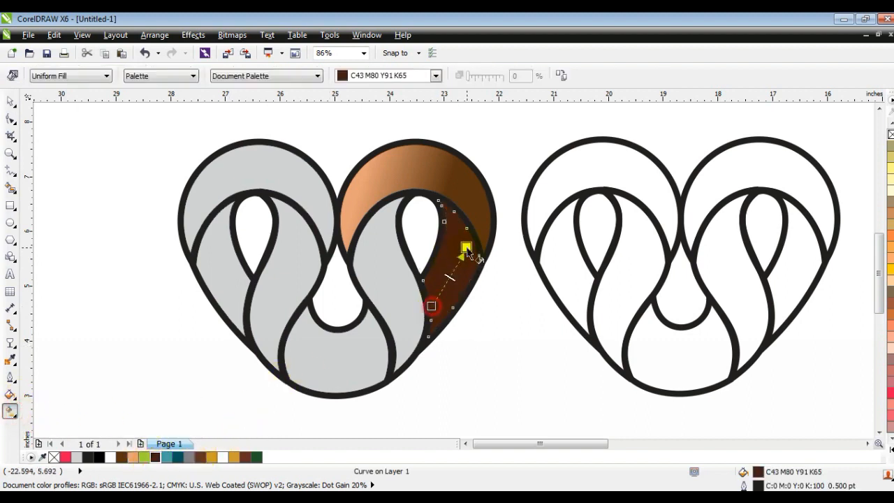
{"action": "left_click_drag", "start_coordinate": [467, 257], "coordinate": [464, 241]}
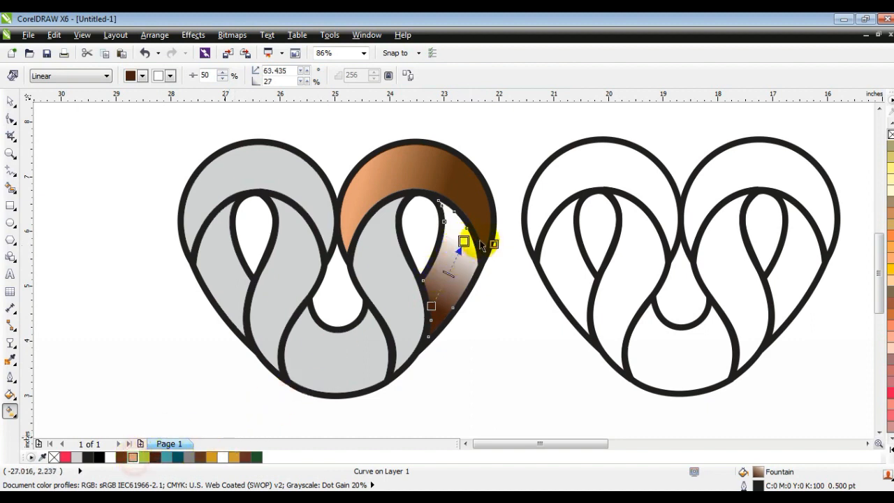
{"action": "left_click_drag", "start_coordinate": [463, 244], "coordinate": [463, 242]}
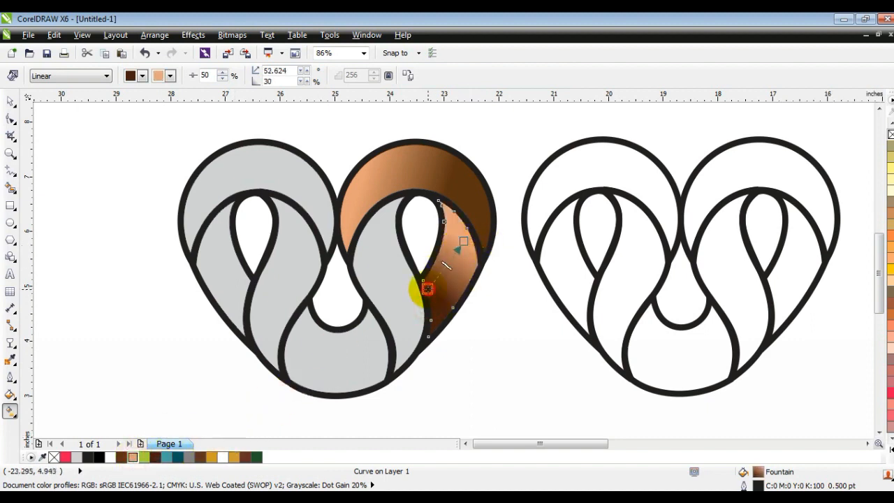
{"action": "left_click_drag", "start_coordinate": [427, 289], "coordinate": [426, 281]}
{"action": "left_click_drag", "start_coordinate": [463, 242], "coordinate": [464, 240]}
{"action": "left_click_drag", "start_coordinate": [121, 457], "coordinate": [426, 280]}
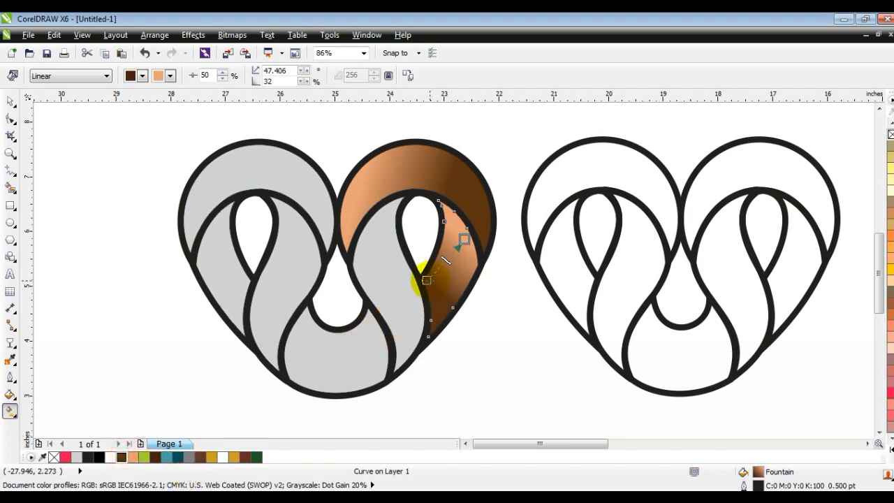
Fill the right S-shaped band with a linear gradient from dark brown (C41 M73 Y100 K52) at its upper end to peach below
{"action": "left_click", "coordinate": [385, 295]}
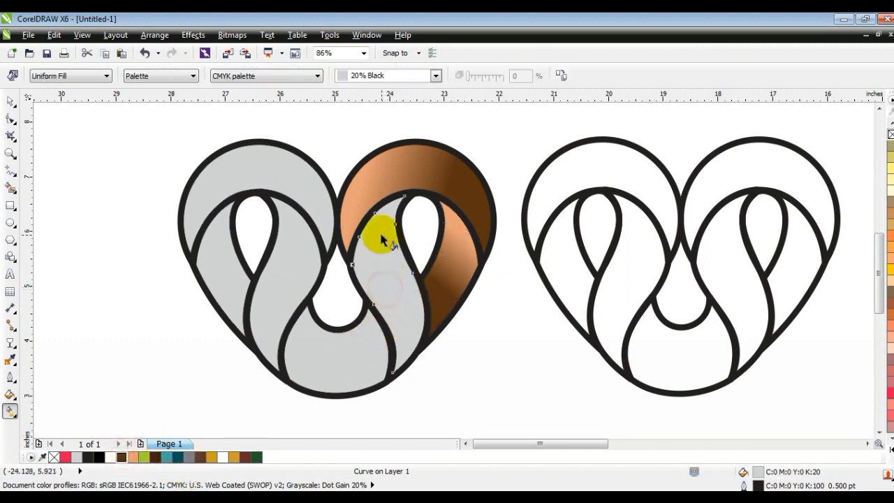
{"action": "left_click", "coordinate": [121, 456]}
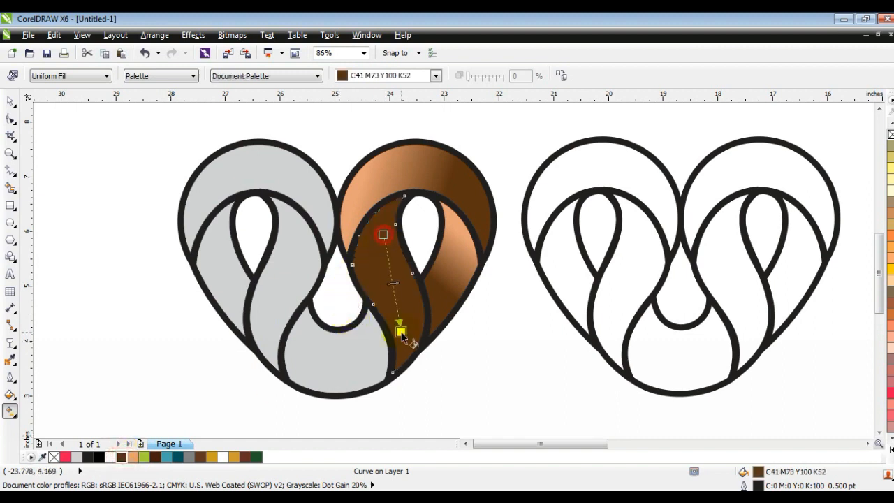
{"action": "left_click_drag", "start_coordinate": [383, 235], "coordinate": [401, 325]}
{"action": "left_click_drag", "start_coordinate": [133, 460], "coordinate": [404, 325]}
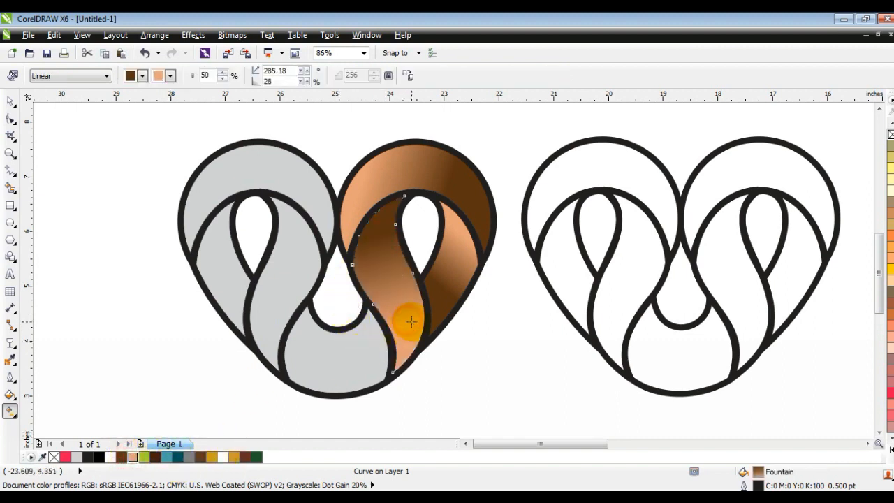
Fill the heart's bottom shape with a horizontal linear gradient, dark brown (C41 M73 Y100 K52) at both sides and peach in the middle
{"action": "left_click", "coordinate": [343, 375]}
{"action": "left_click_drag", "start_coordinate": [126, 463], "coordinate": [292, 370]}
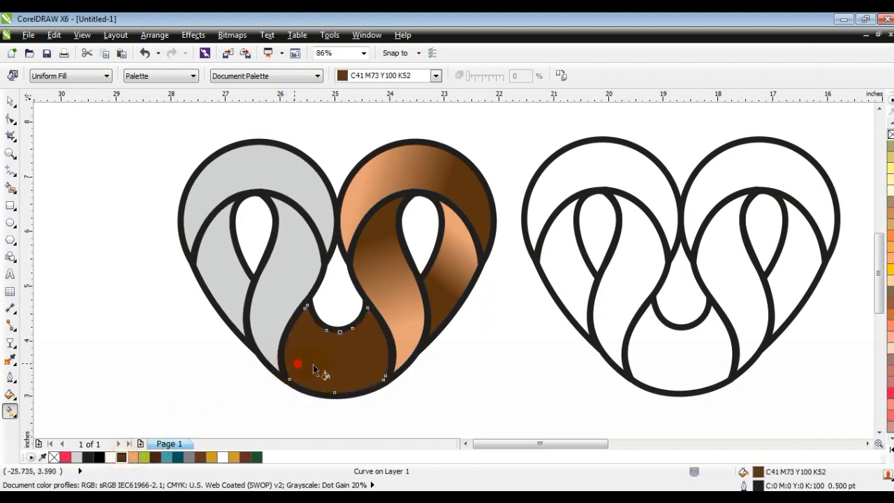
{"action": "left_click_drag", "start_coordinate": [383, 363], "coordinate": [381, 362]}
{"action": "left_click_drag", "start_coordinate": [123, 459], "coordinate": [334, 364]}
Fill the left S-shaped band with a linear gradient from dark brown at its lower end to peach at its upper end
{"action": "left_click", "coordinate": [269, 340]}
{"action": "left_click_drag", "start_coordinate": [119, 461], "coordinate": [274, 357]}
{"action": "left_click_drag", "start_coordinate": [292, 262], "coordinate": [294, 250]}
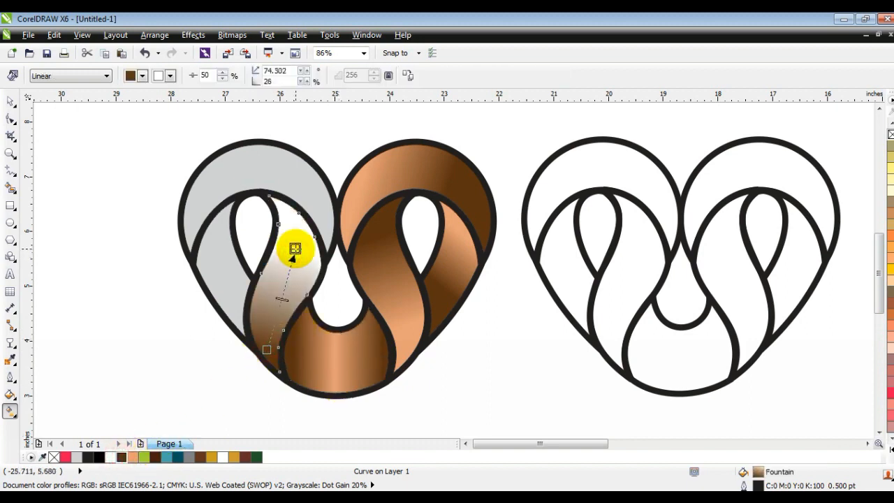
{"action": "left_click_drag", "start_coordinate": [132, 457], "coordinate": [297, 282]}
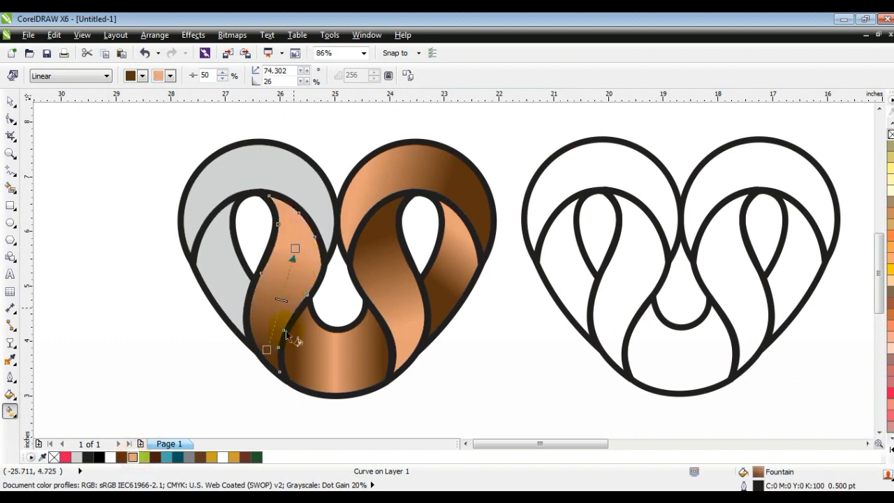
{"action": "left_click_drag", "start_coordinate": [266, 349], "coordinate": [267, 327]}
Fill the left crescent with a sideways linear gradient, dark brown toward the heart's centre and peach toward its outer edge
{"action": "left_click", "coordinate": [299, 189]}
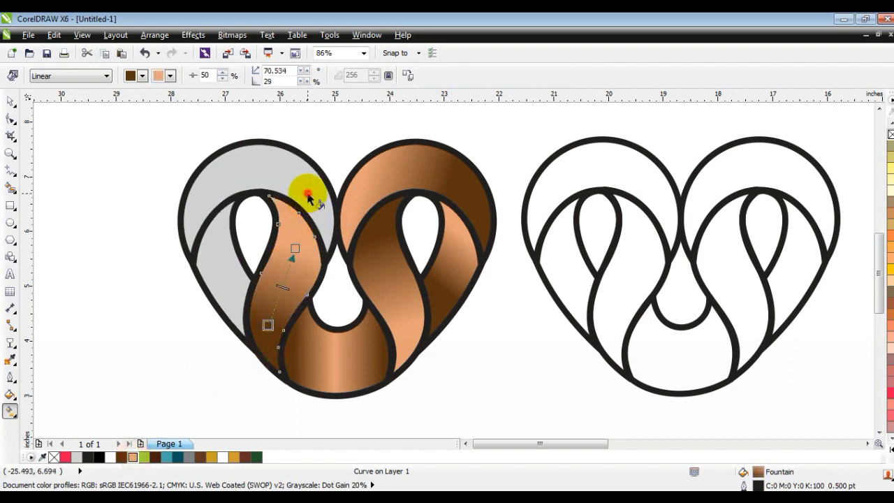
{"action": "left_click_drag", "start_coordinate": [319, 194], "coordinate": [211, 187]}
{"action": "left_click_drag", "start_coordinate": [121, 457], "coordinate": [323, 195]}
{"action": "left_click_drag", "start_coordinate": [132, 458], "coordinate": [211, 187]}
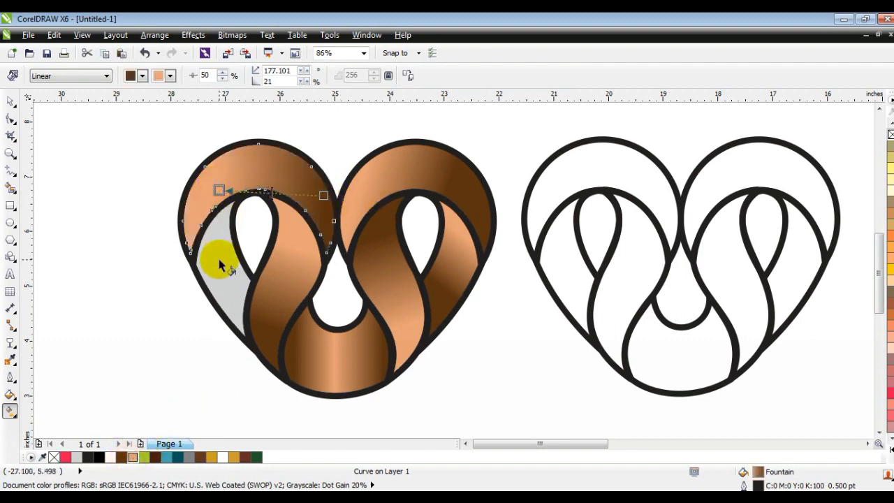
Fill the left side piece with a linear gradient from peach at its lower end to dark brown at its upper end
{"action": "left_click", "coordinate": [235, 310]}
{"action": "left_click_drag", "start_coordinate": [235, 310], "coordinate": [202, 244]}
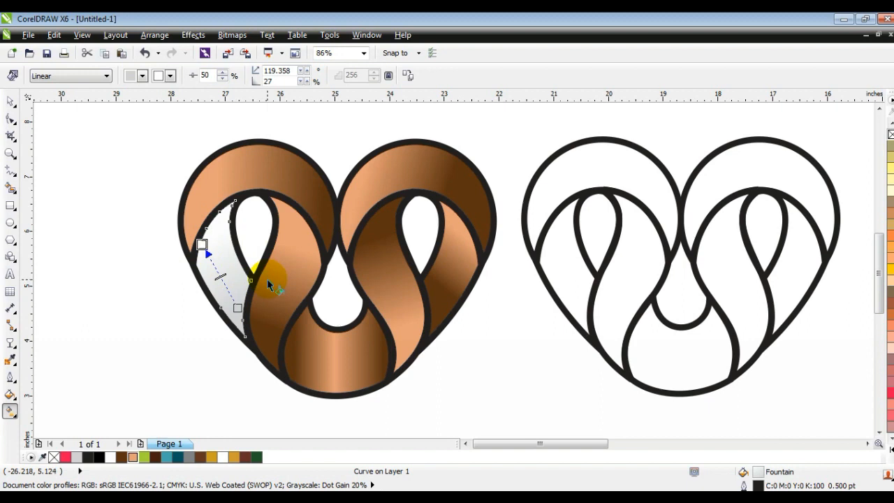
{"action": "left_click_drag", "start_coordinate": [121, 457], "coordinate": [196, 249]}
{"action": "key", "text": "ctrl+z"}
{"action": "left_click_drag", "start_coordinate": [122, 457], "coordinate": [200, 241]}
{"action": "left_click_drag", "start_coordinate": [123, 457], "coordinate": [238, 308]}
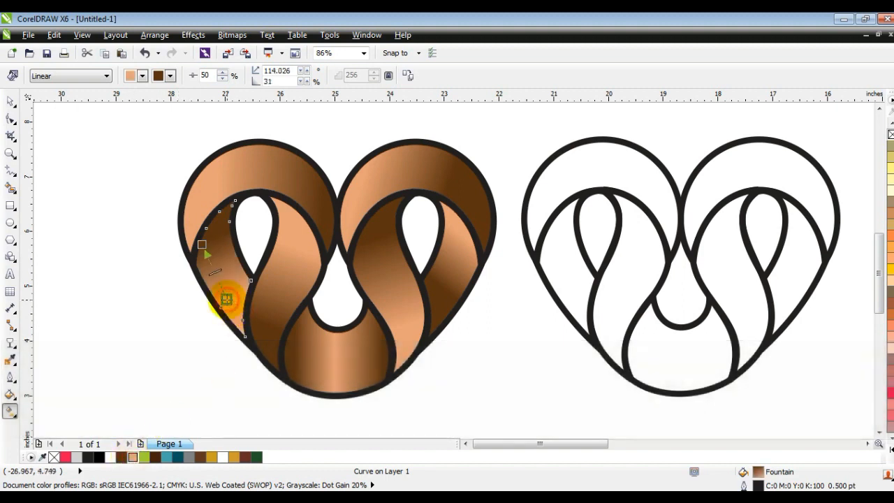
Recolour the gradient heart's outline object solid black and deselect it
{"action": "left_click", "coordinate": [10, 102]}
{"action": "left_click", "coordinate": [60, 210]}
{"action": "left_click", "coordinate": [293, 143]}
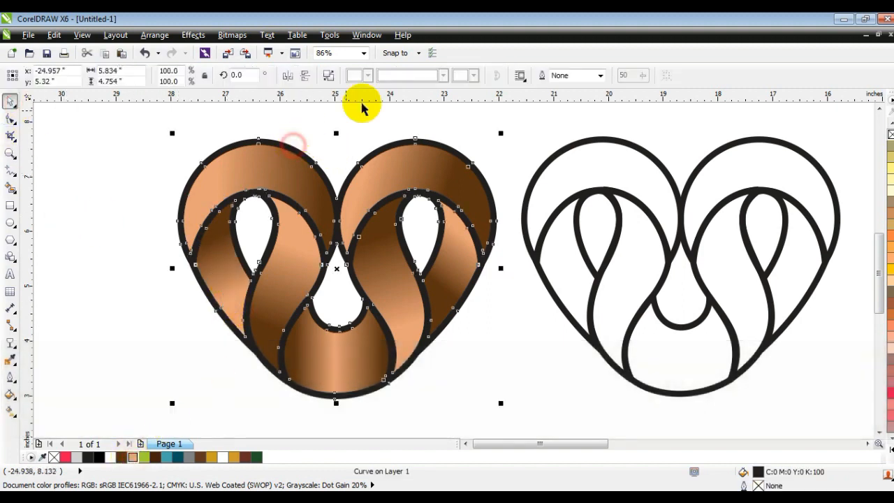
{"action": "left_click", "coordinate": [100, 459]}
{"action": "left_click", "coordinate": [157, 309]}
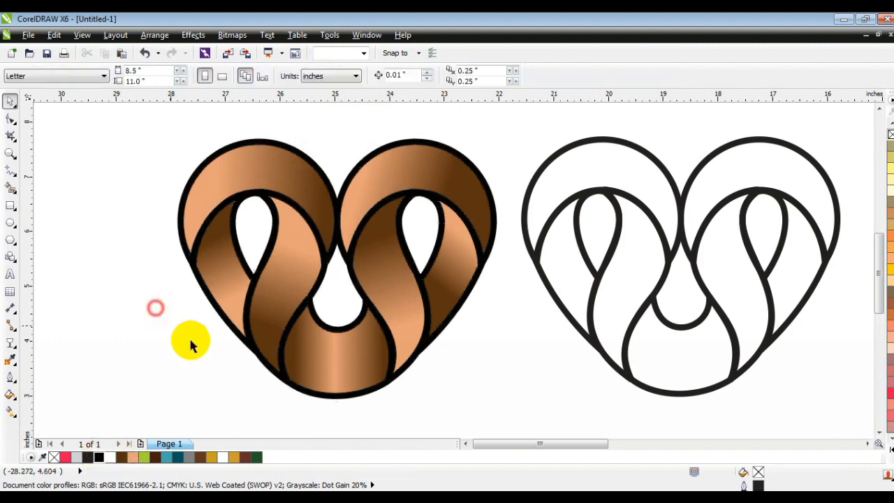
Delete the unfilled outline heart beside the coloured heart
{"action": "left_click", "coordinate": [480, 363]}
{"action": "key", "text": "Escape"}
{"action": "scroll", "coordinate": [549, 218], "scroll_direction": "down", "scroll_amount": 2}
{"action": "left_click_drag", "start_coordinate": [533, 130], "coordinate": [750, 317]}
{"action": "key", "text": "Delete"}
Examine the finished heart logo in a full-screen preview
{"action": "left_click", "coordinate": [818, 255]}
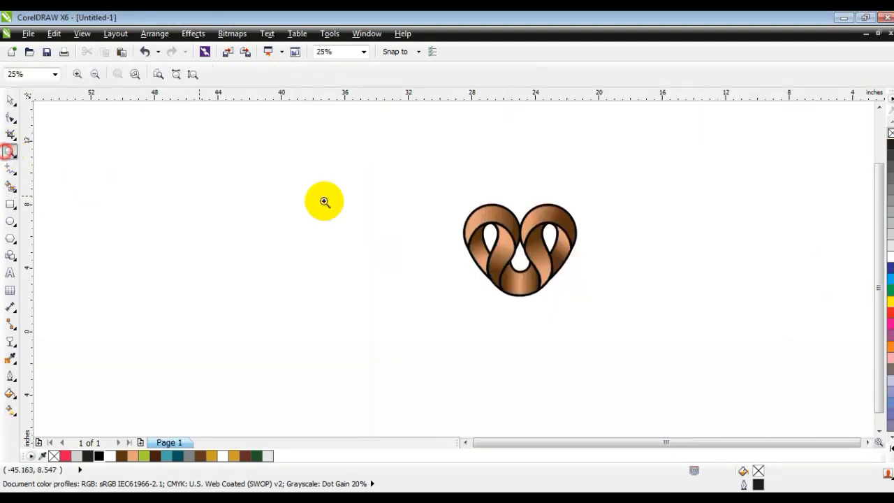
{"action": "left_click_drag", "start_coordinate": [335, 144], "coordinate": [764, 348]}
{"action": "key", "text": "F9"}
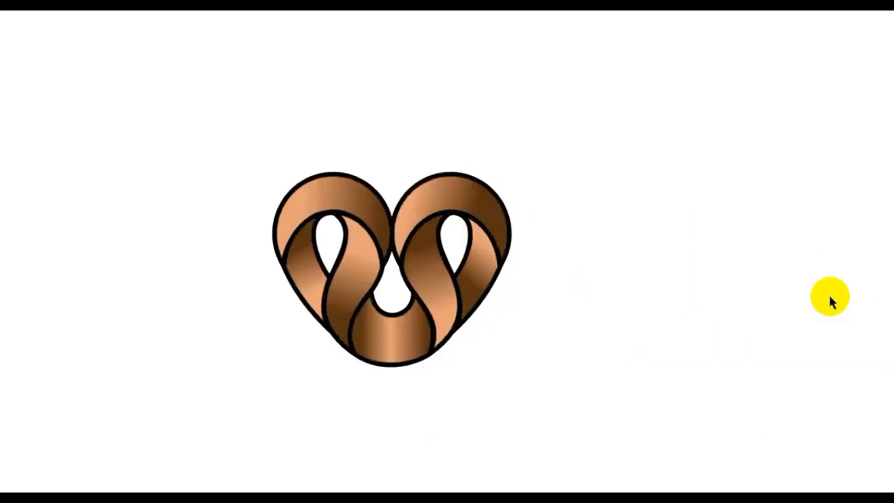